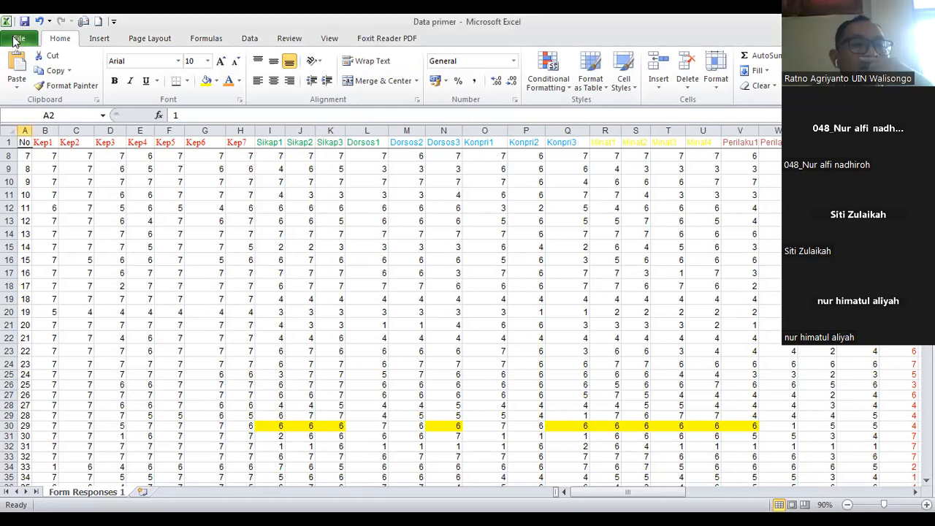
pyautogui.click(11, 43)
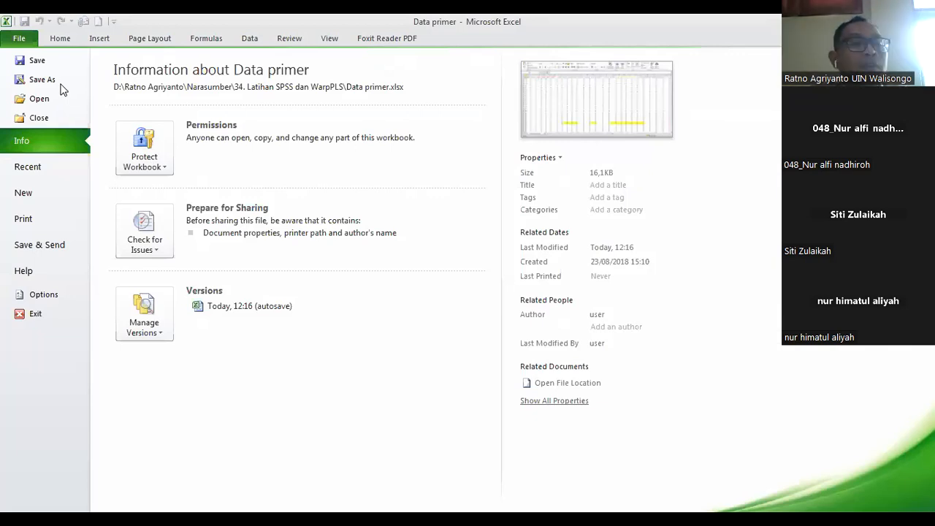
pyautogui.click(46, 80)
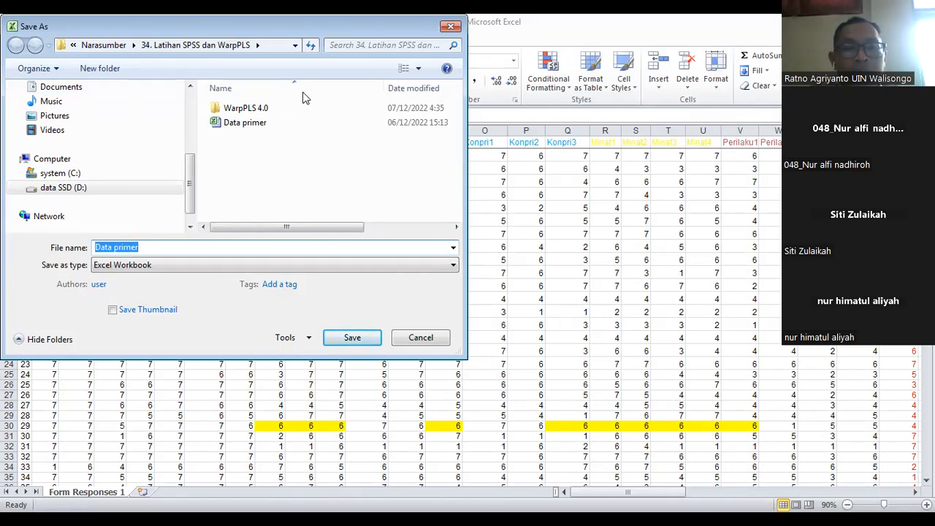
pyautogui.moveTo(219, 30); pyautogui.dragTo(303, 93)
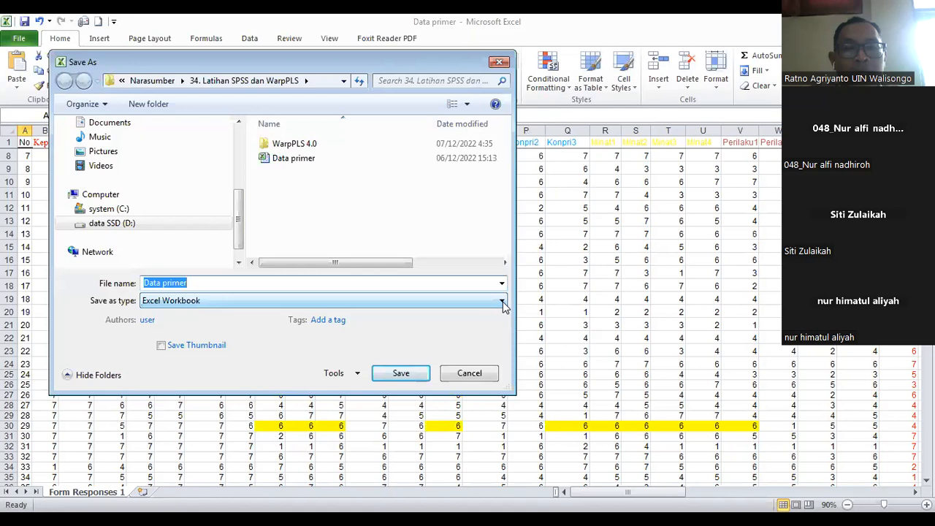
pyautogui.click(502, 307)
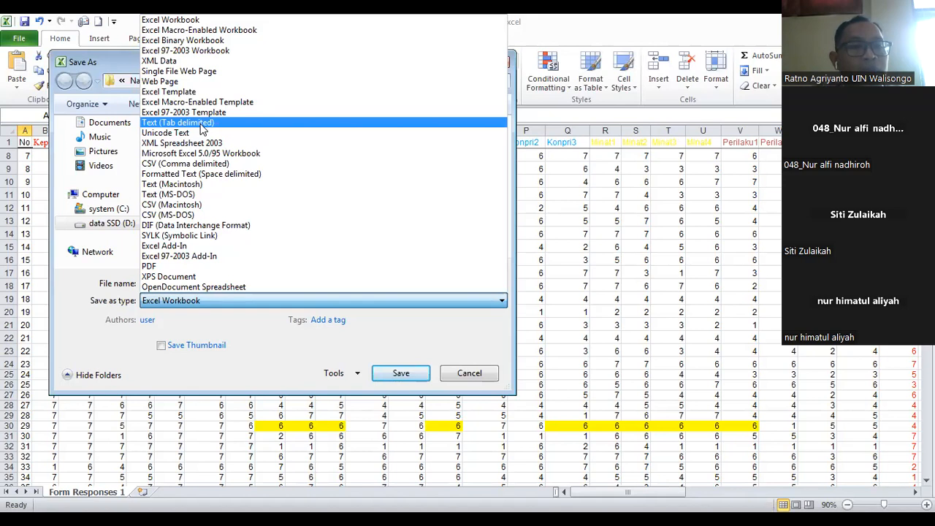
pyautogui.click(202, 124)
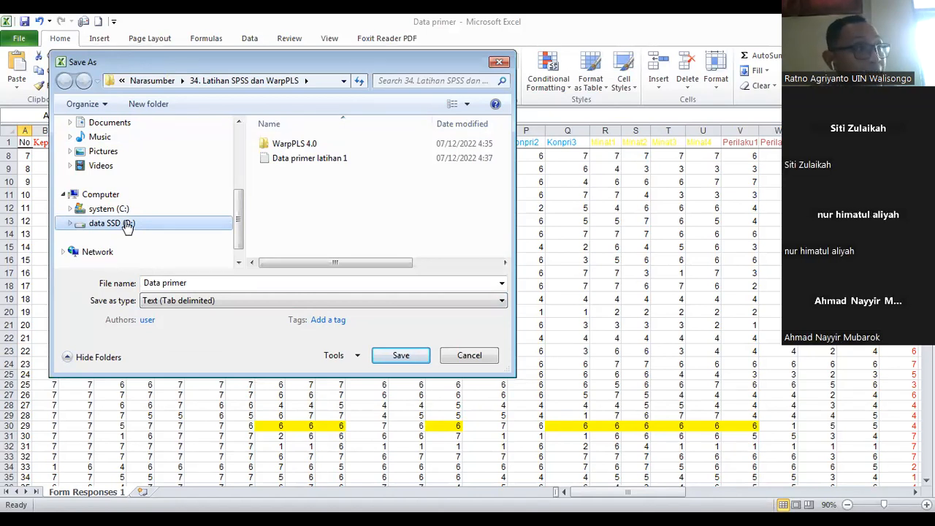
pyautogui.click(470, 356)
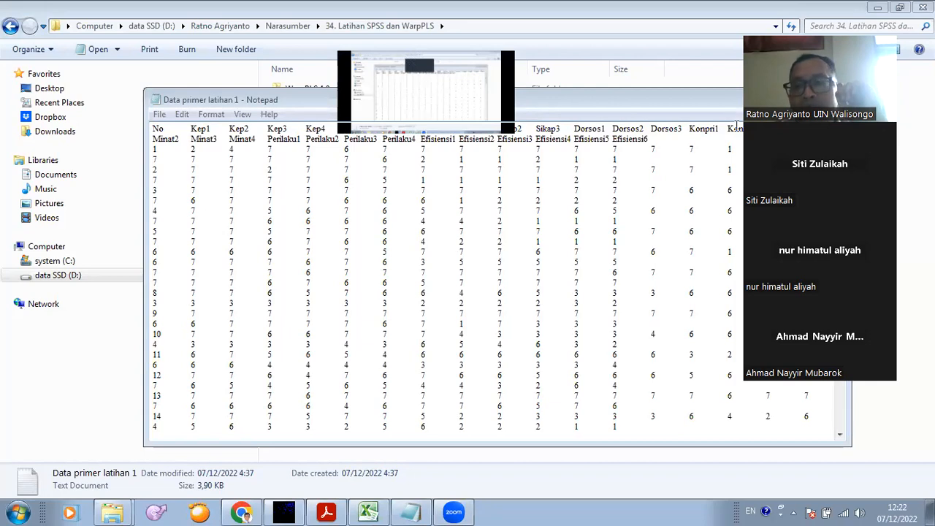
# Close the Data primer latihan 1 text file, switch to the WarpPLS 4.0 license window and dismiss the chat notifications.
pyautogui.moveTo(633, 101); pyautogui.dragTo(445, 121)
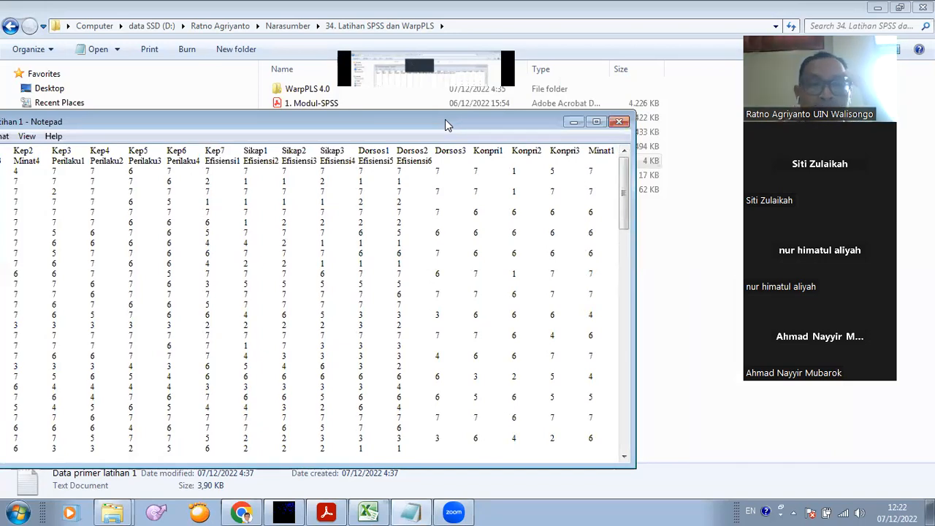
pyautogui.click(620, 123)
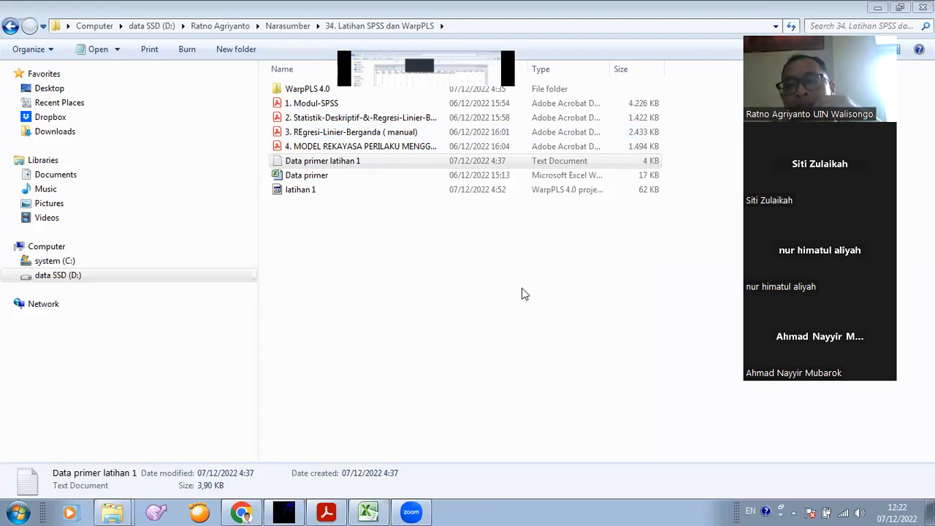
pyautogui.click(298, 510)
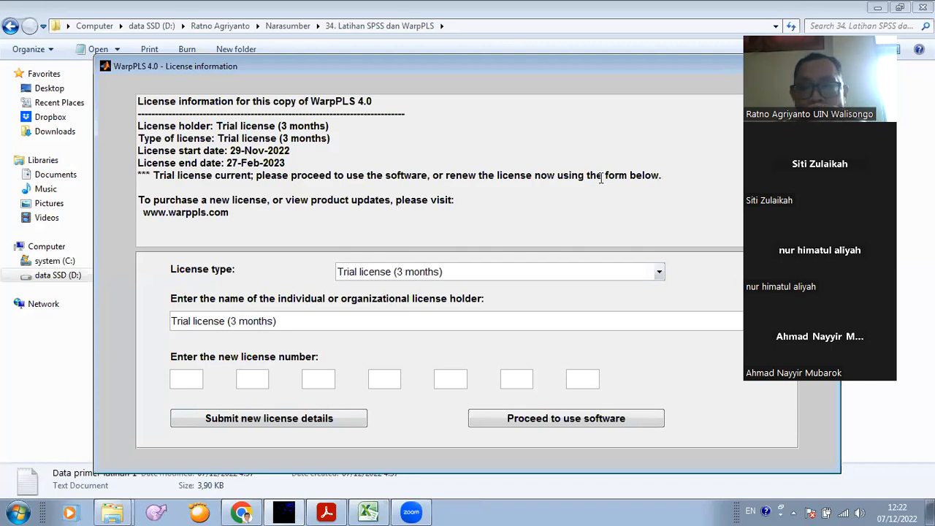
pyautogui.moveTo(514, 66); pyautogui.dragTo(413, 42)
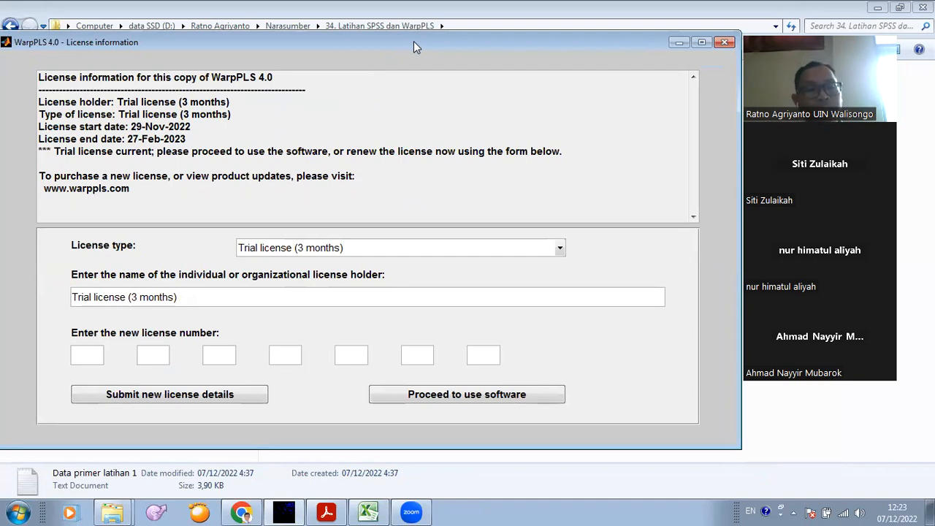
pyautogui.moveTo(414, 41); pyautogui.dragTo(442, 55)
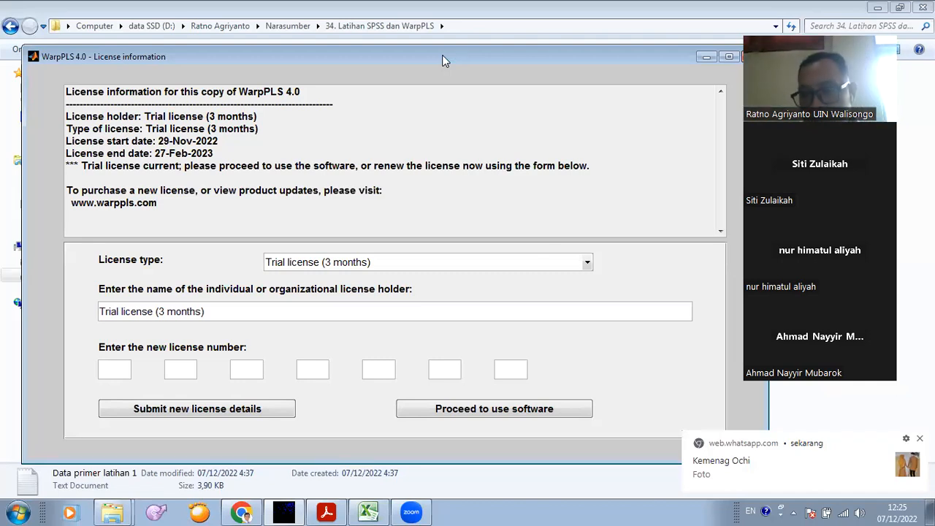
pyautogui.click(920, 439)
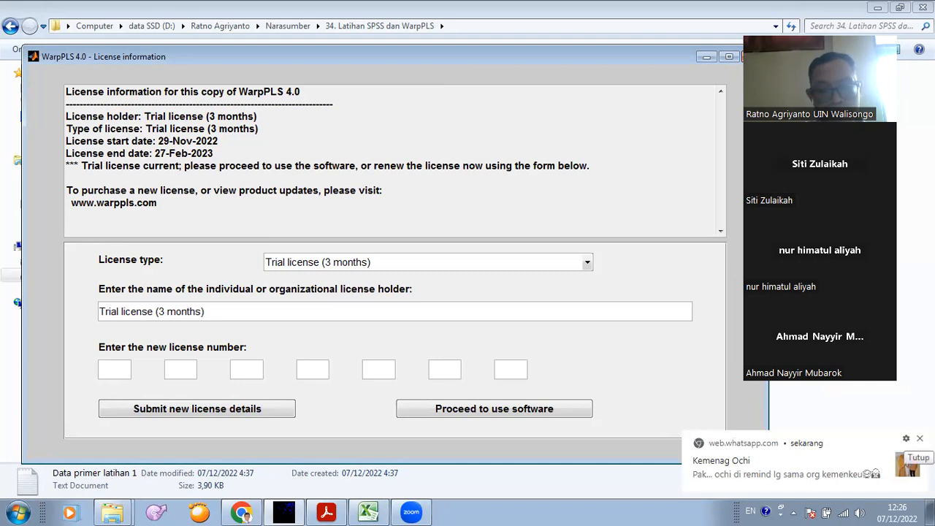
pyautogui.click(920, 439)
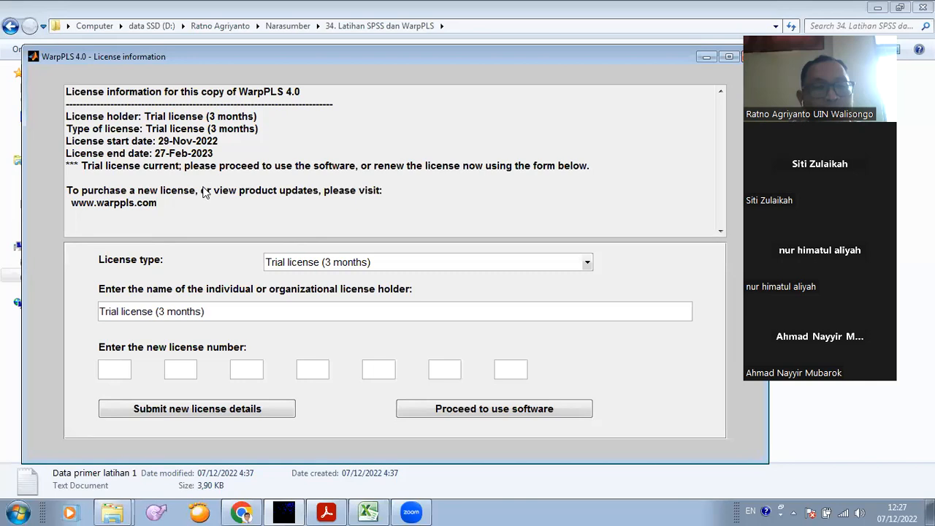
# View the Aplikasi folder on Google Drive in the browser and return to the WarpPLS 4.0 license window.
pyautogui.hotkey('alt', 'Tab')
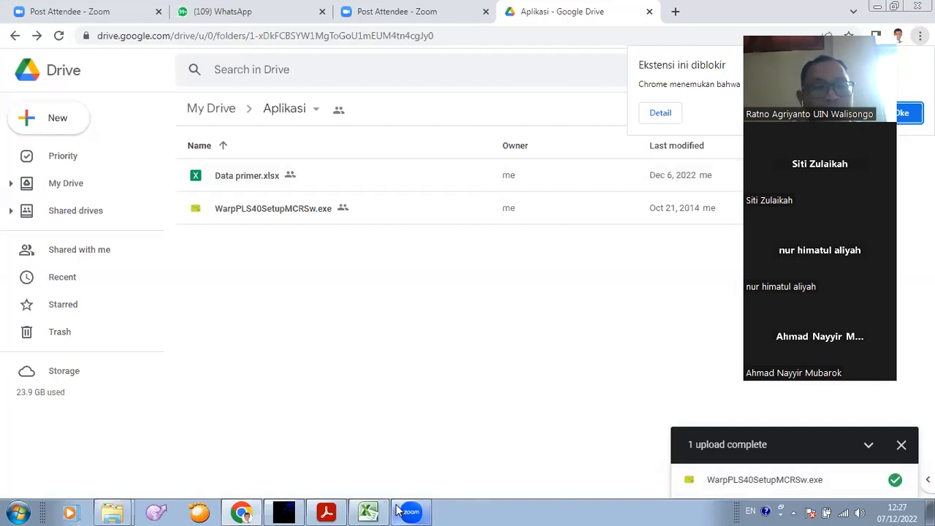
pyautogui.moveTo(398, 510)
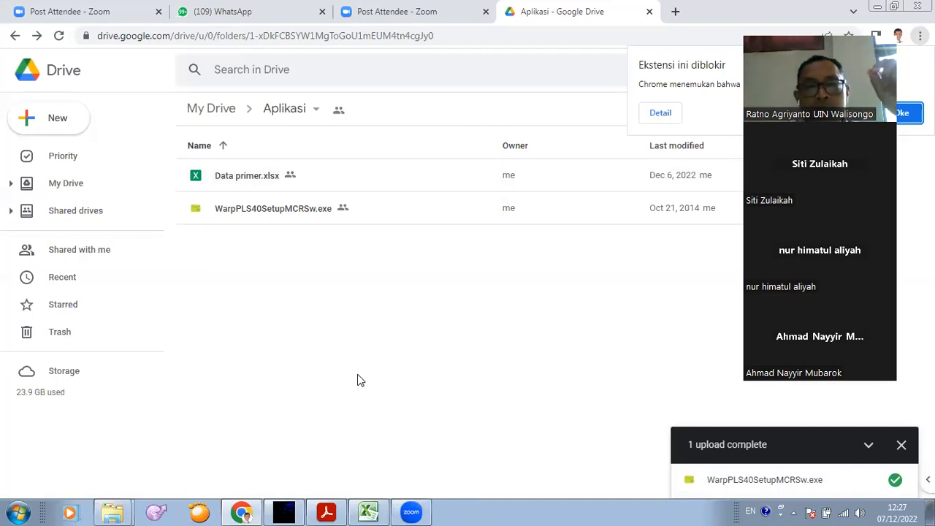
pyautogui.click(296, 509)
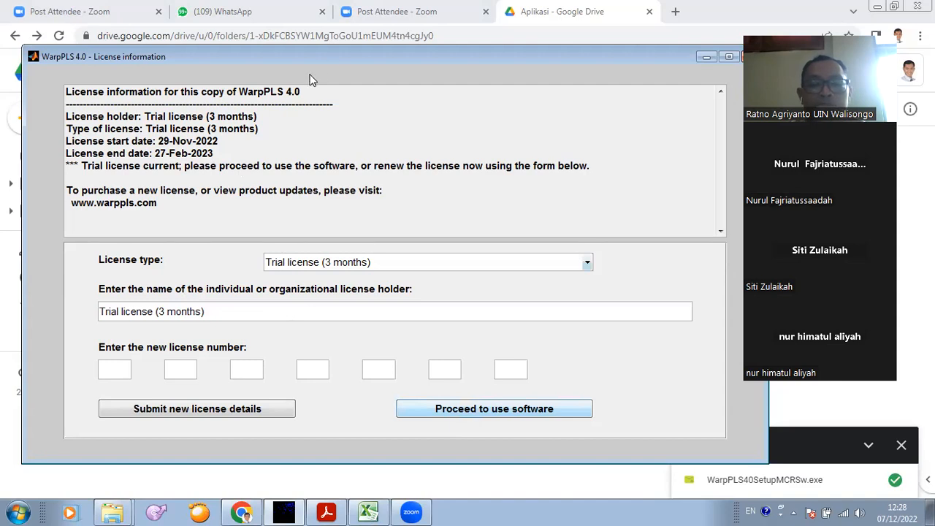
# Proceed to use the software under the trial license and enter Step 1 for opening or creating a project file.
pyautogui.click(455, 414)
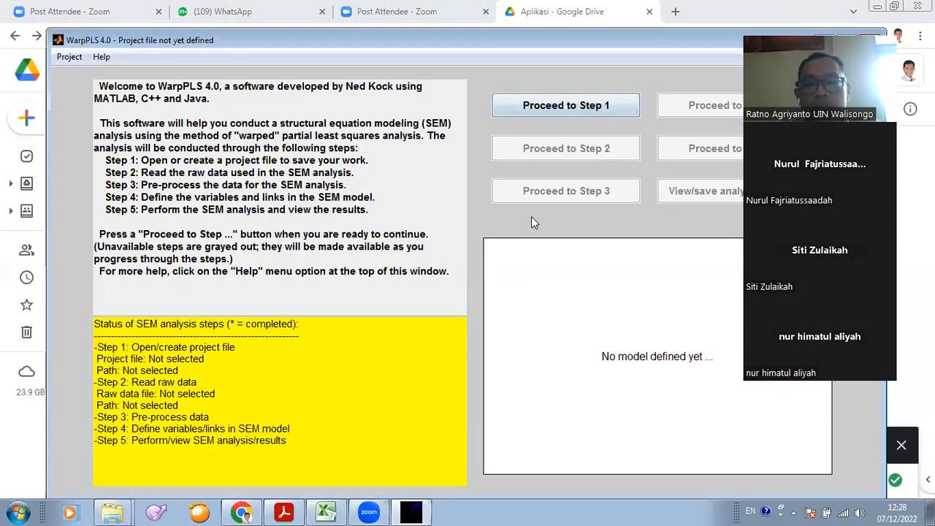
pyautogui.moveTo(622, 39); pyautogui.dragTo(552, 46)
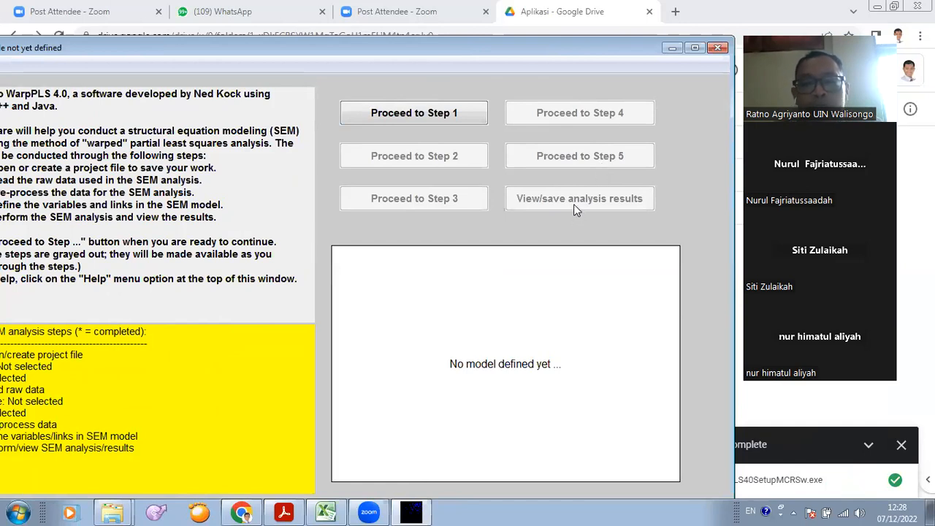
pyautogui.click(410, 116)
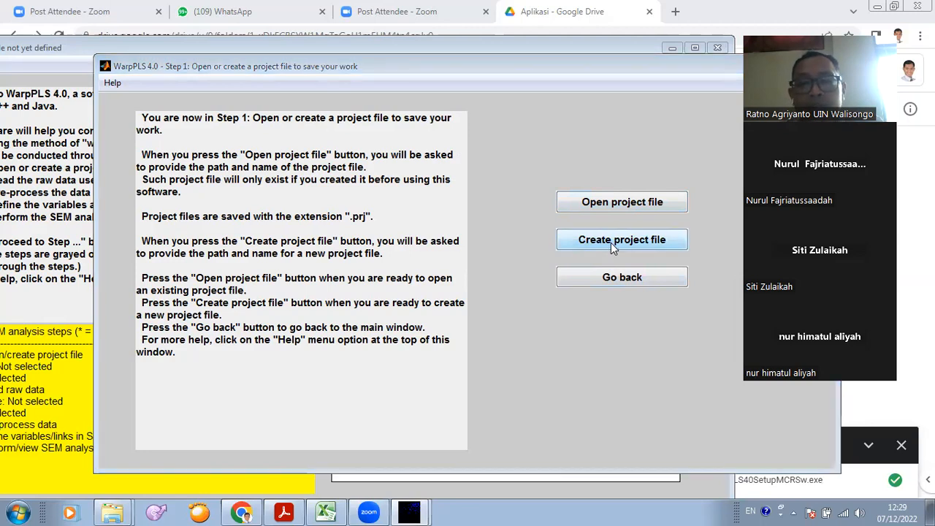
# Start creating a new project file and enter latihan 2 as its name.
pyautogui.click(613, 249)
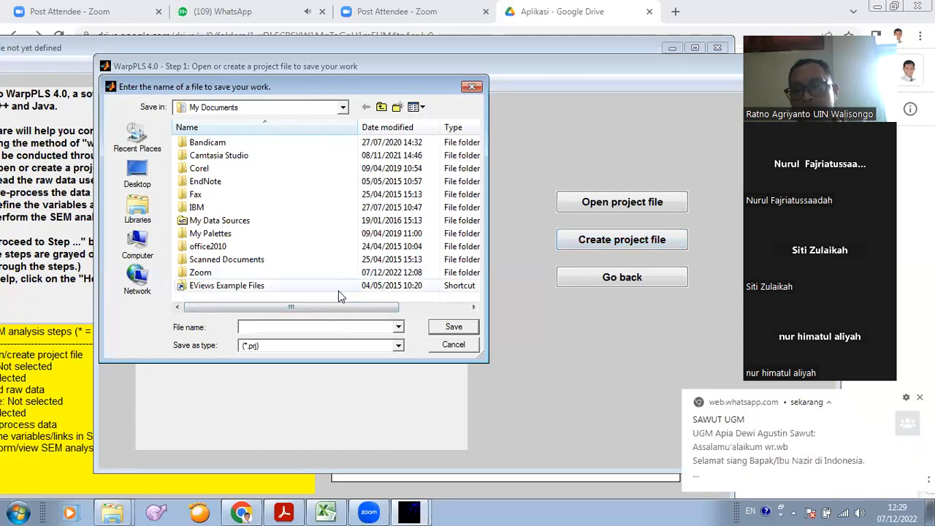
pyautogui.click(920, 397)
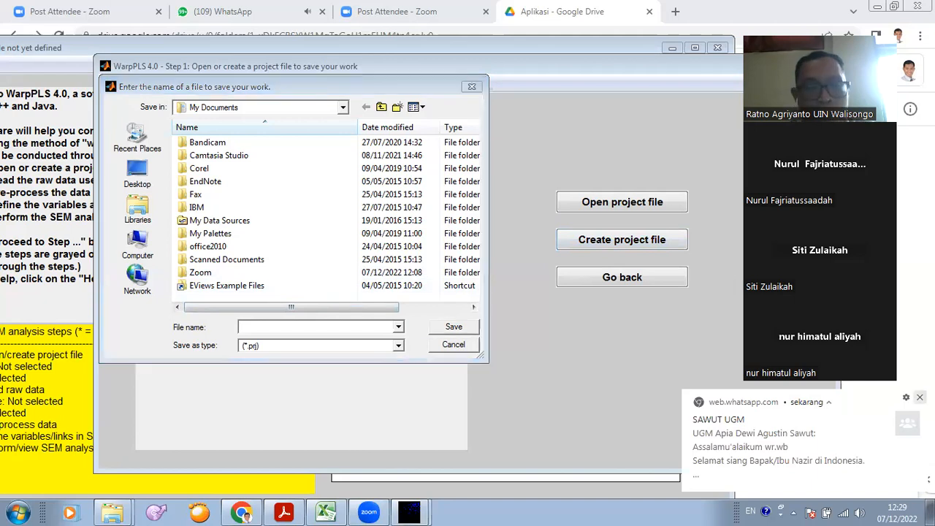
pyautogui.write('s')
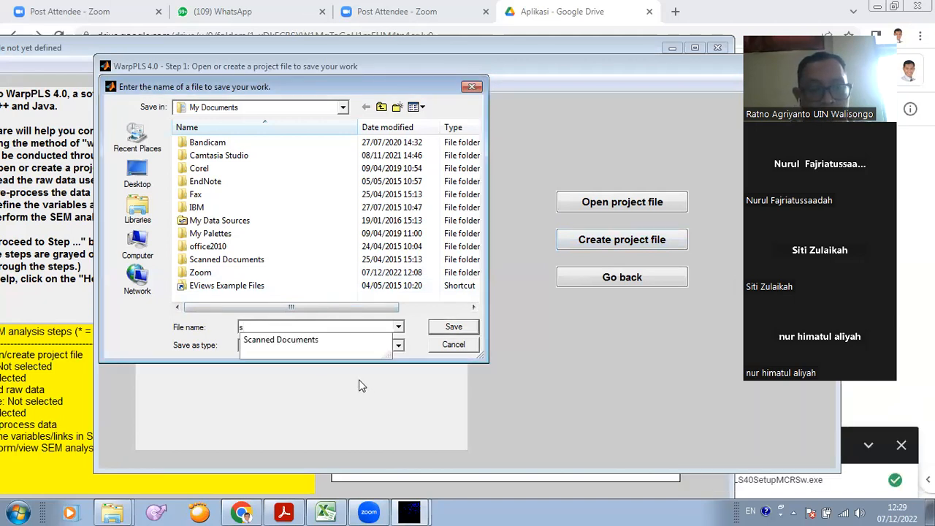
pyautogui.press('BackSpace')
pyautogui.write('latihan')
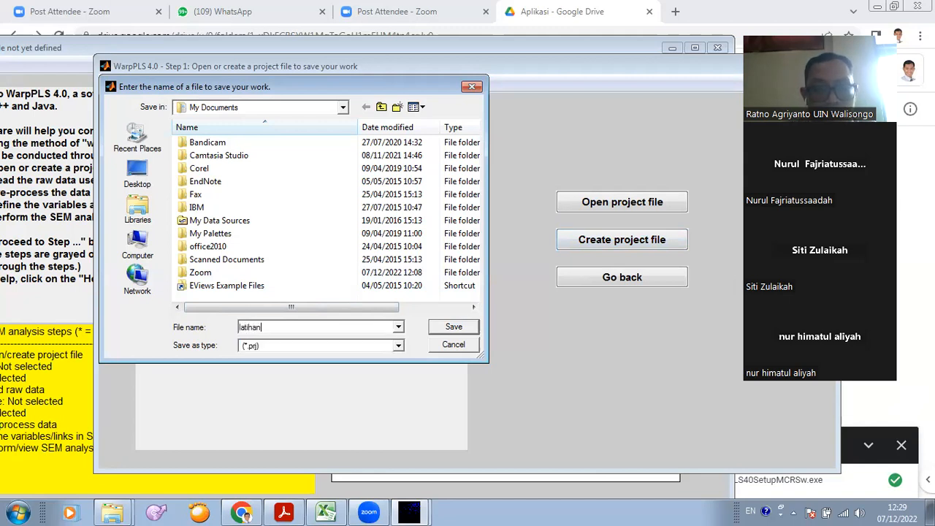
pyautogui.write(' 2')
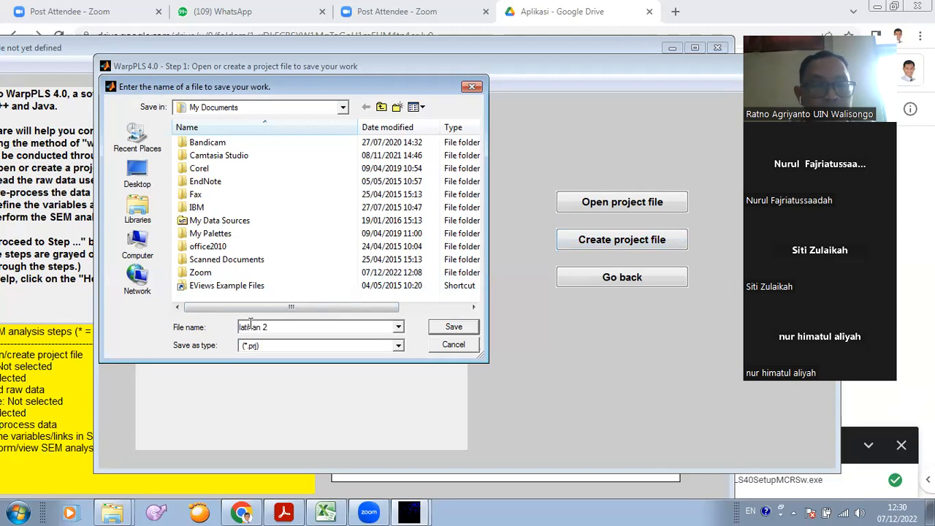
# Set the save location to the Seminar Riset Akuntansi folder inside IAIN, under the owner's folder on the data SSD (D:) drive.
pyautogui.click(343, 108)
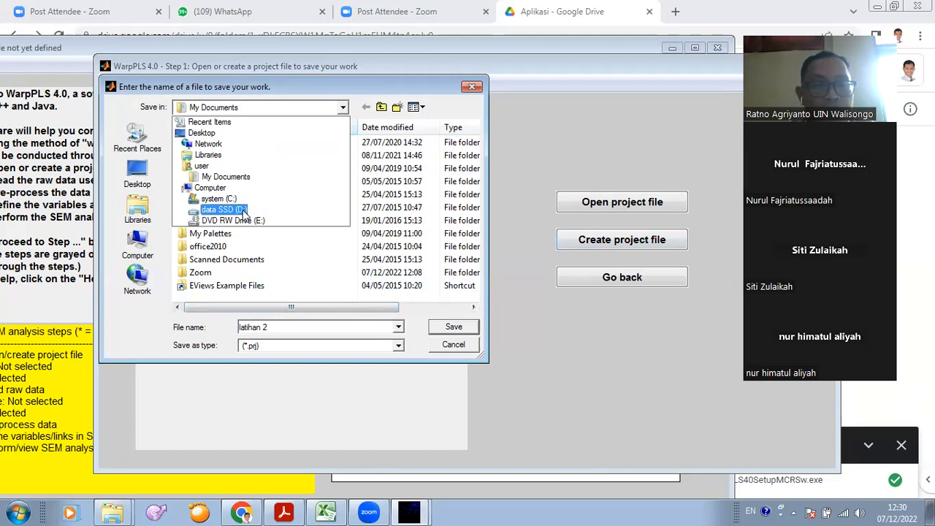
pyautogui.click(244, 211)
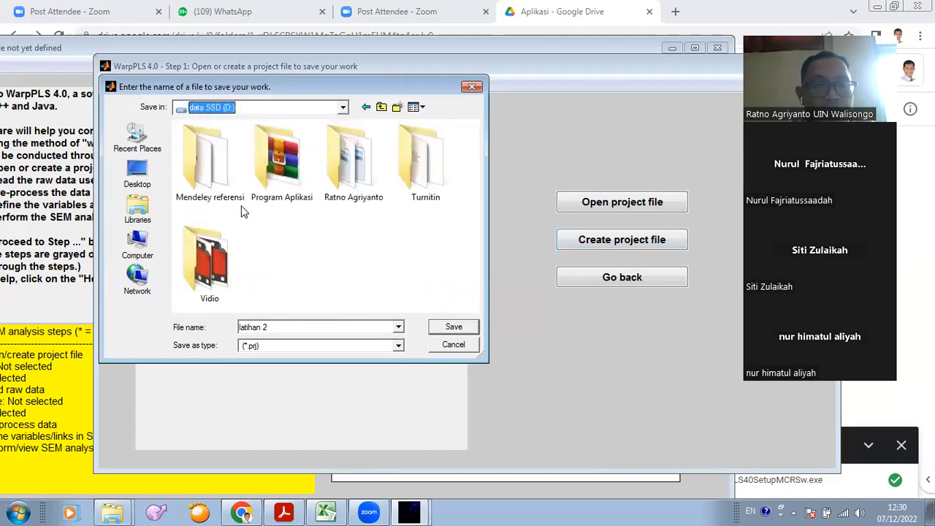
pyautogui.doubleClick(362, 168)
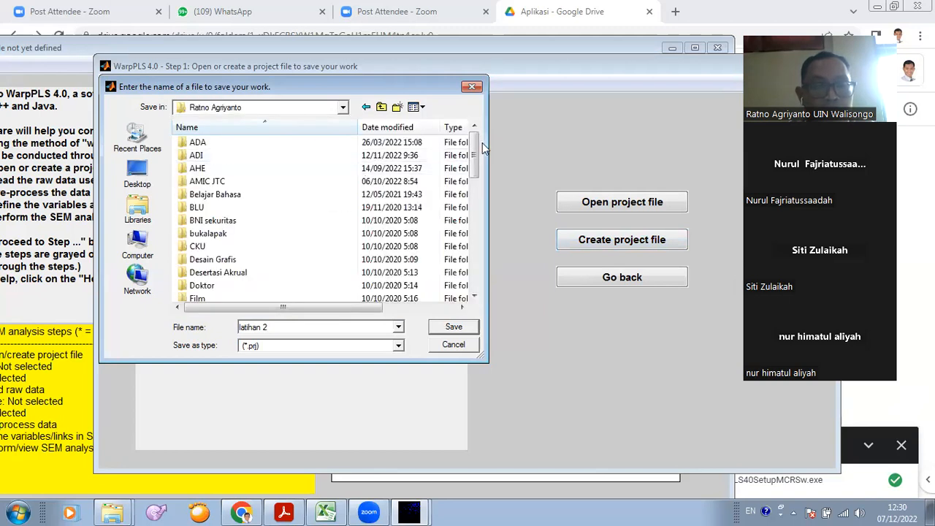
pyautogui.moveTo(471, 144); pyautogui.dragTo(481, 184)
pyautogui.doubleClick(219, 219)
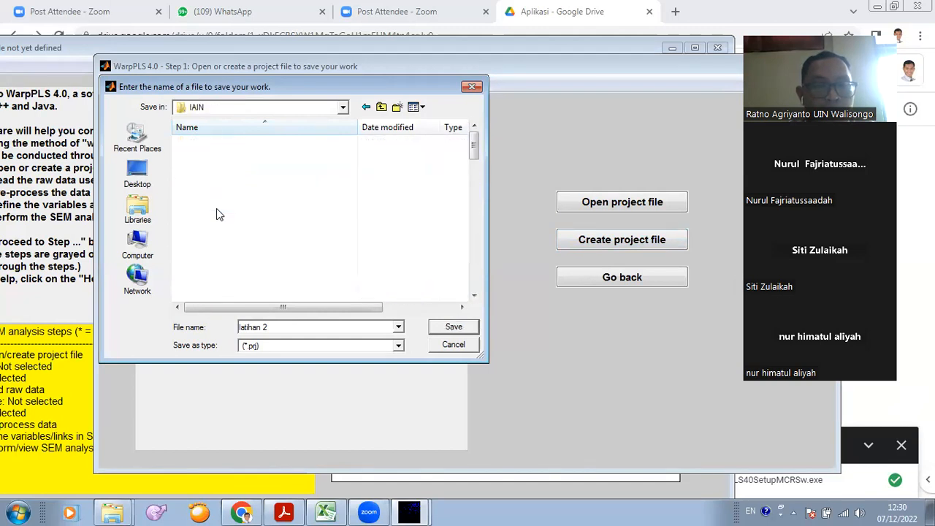
pyautogui.scroll(-4, 224, 223)
pyautogui.scroll(2, 224, 223)
pyautogui.scroll(2, 224, 222)
pyautogui.scroll(-6, 250, 226)
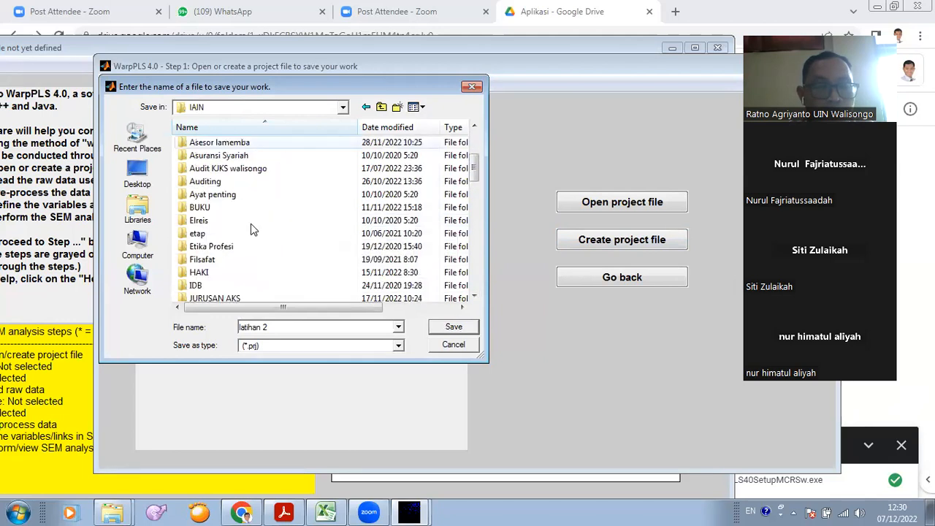
pyautogui.scroll(-5, 251, 230)
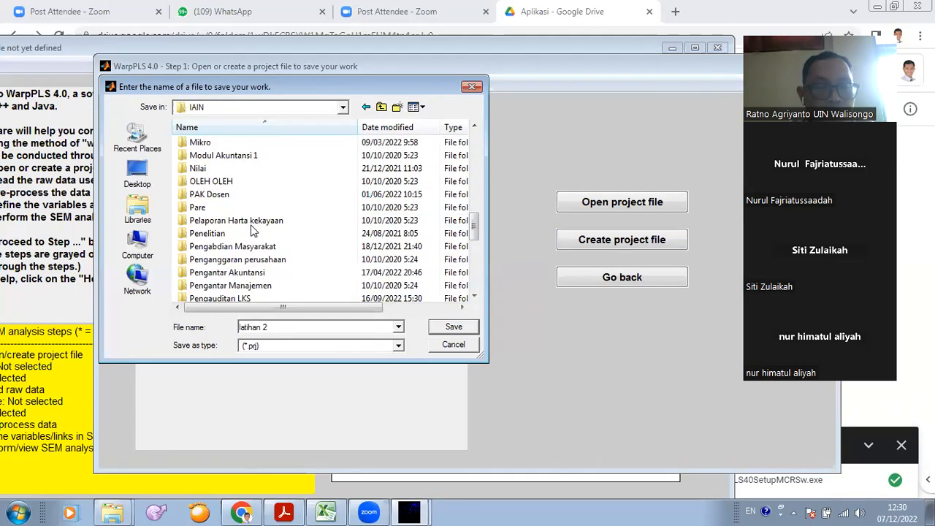
pyautogui.scroll(-5, 251, 230)
pyautogui.doubleClick(247, 208)
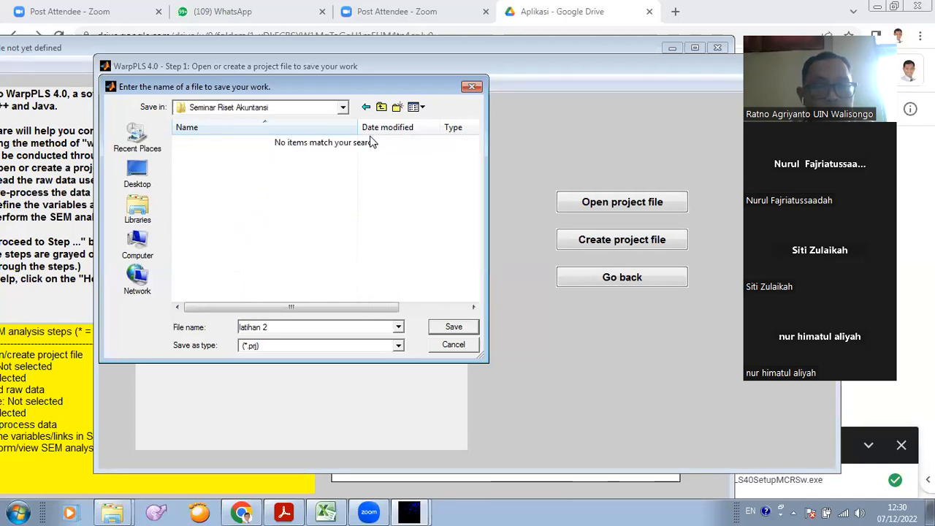
# Extend the file name to latihan 2 WarpPLS and save the project file.
pyautogui.doubleClick(277, 327)
pyautogui.click(277, 327)
pyautogui.write('W')
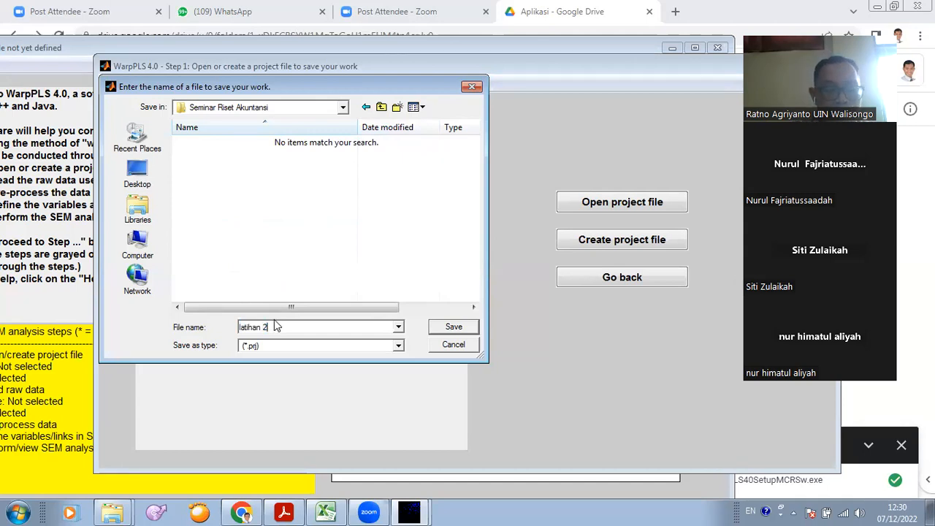
pyautogui.write('ar')
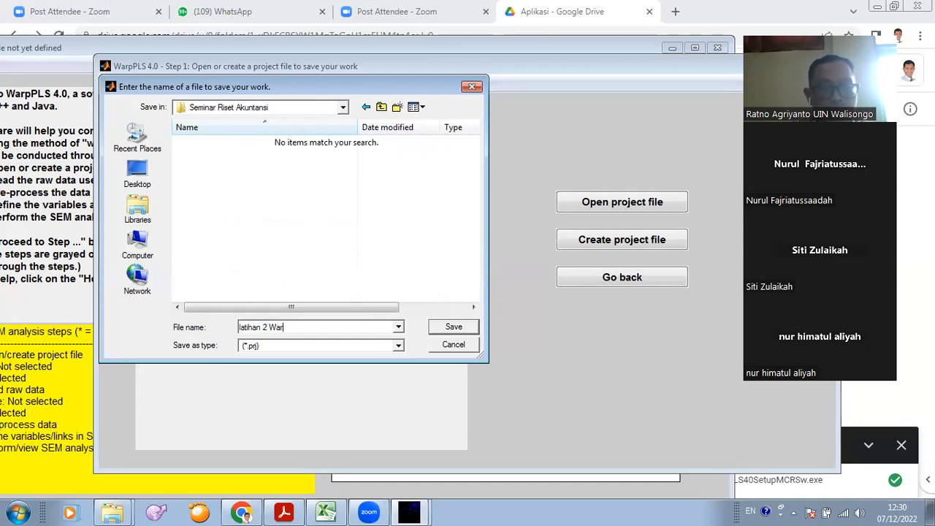
pyautogui.write('pPLS')
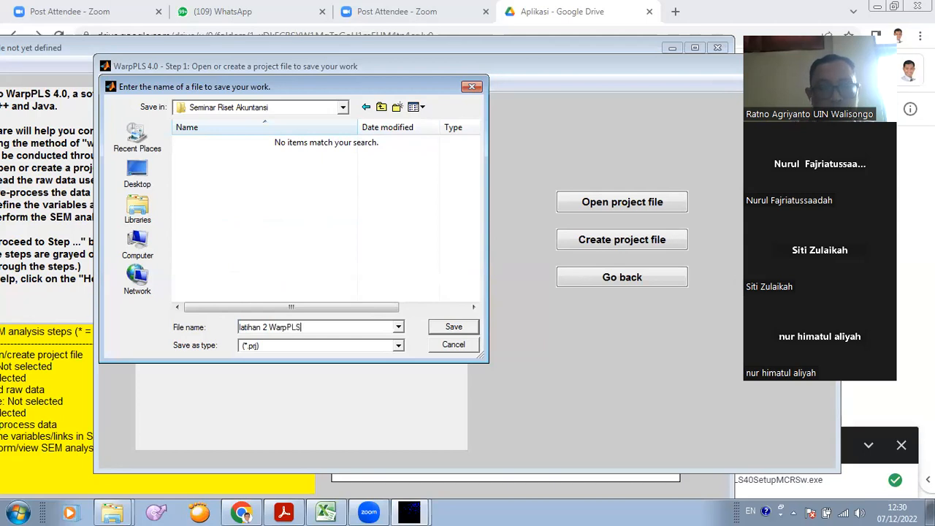
pyautogui.click(451, 329)
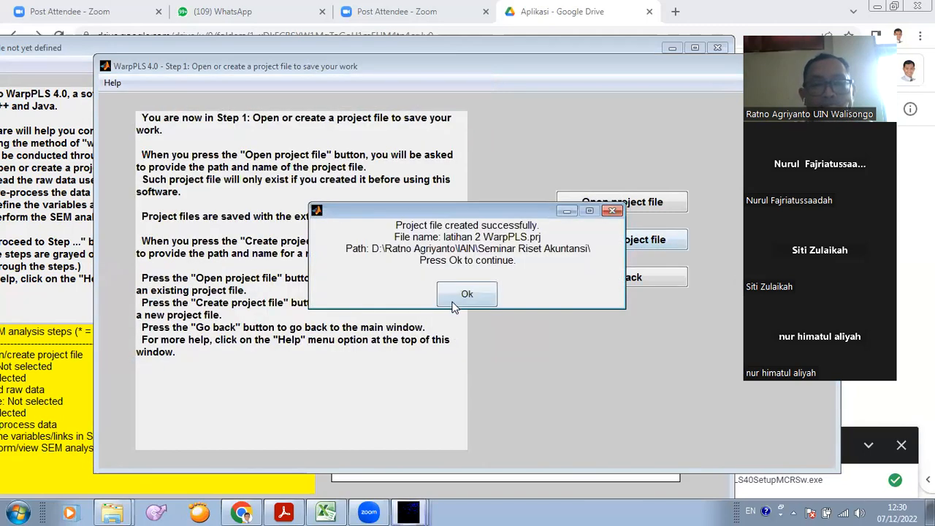
# Acknowledge the created project file, dismiss the upload notice in Google Drive, and return to WarpPLS to enter Step 2 for raw data.
pyautogui.click(464, 293)
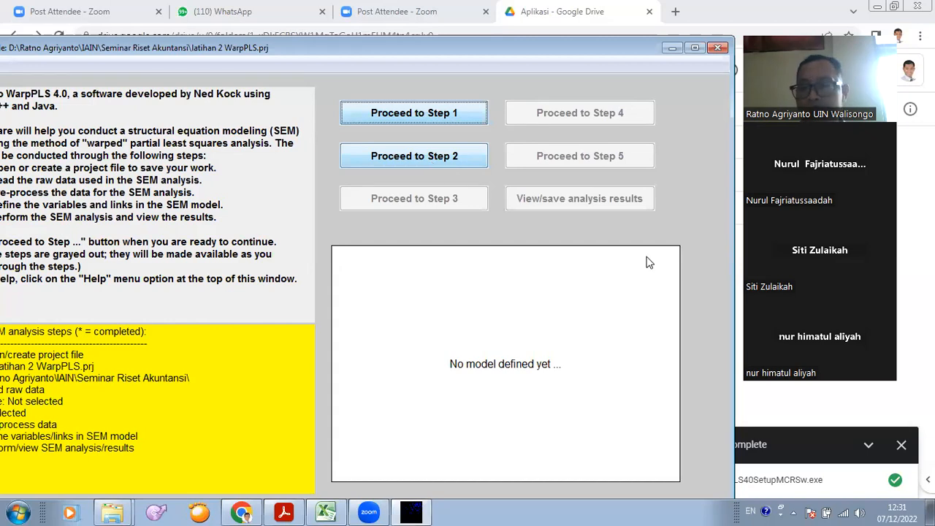
pyautogui.click(902, 446)
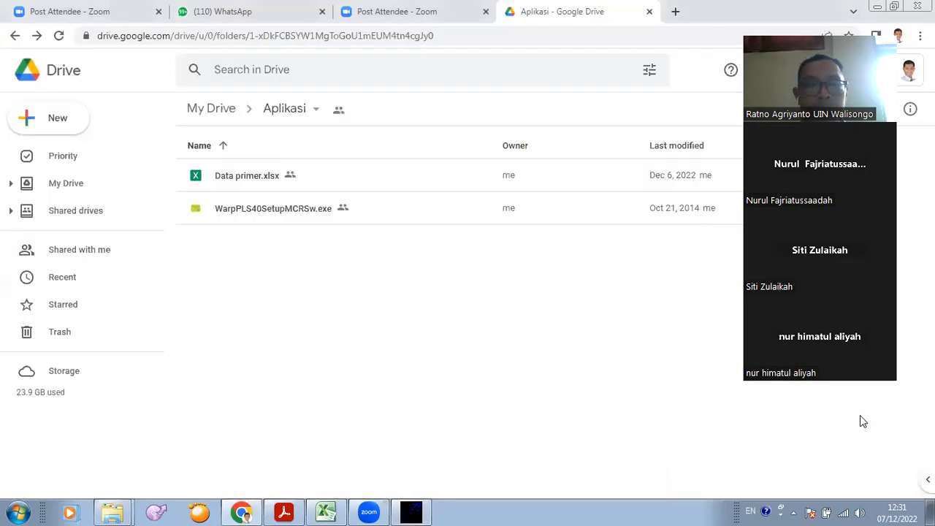
pyautogui.click(413, 512)
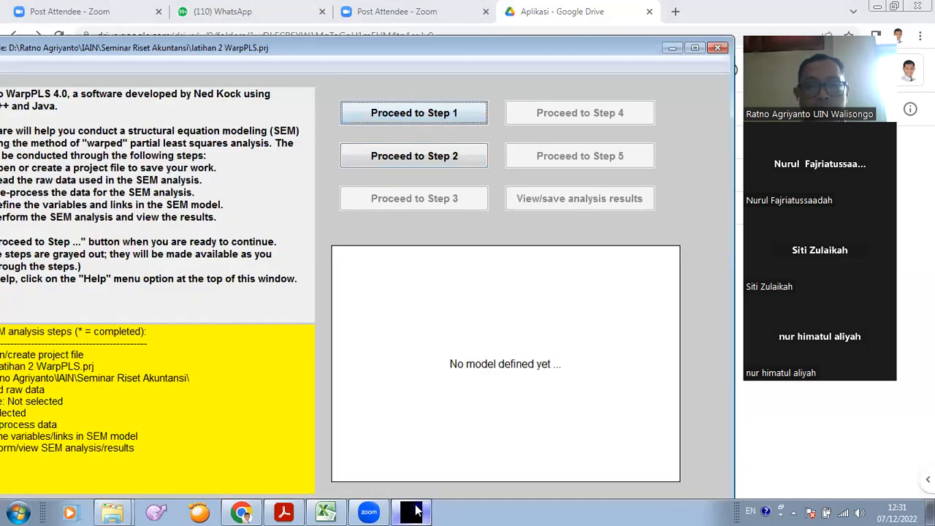
pyautogui.click(446, 158)
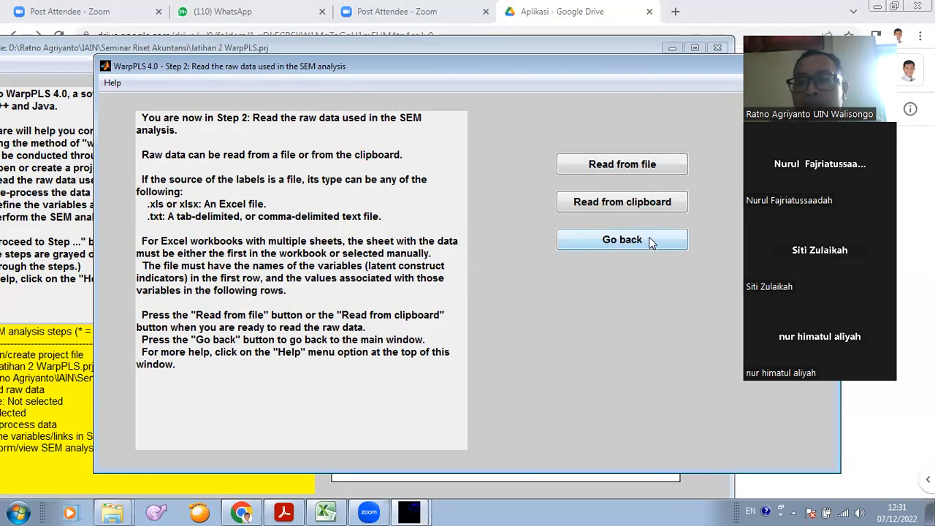
# Start reading the raw data from a file and browse to the owner's folder on the data SSD (D:) drive.
pyautogui.click(626, 170)
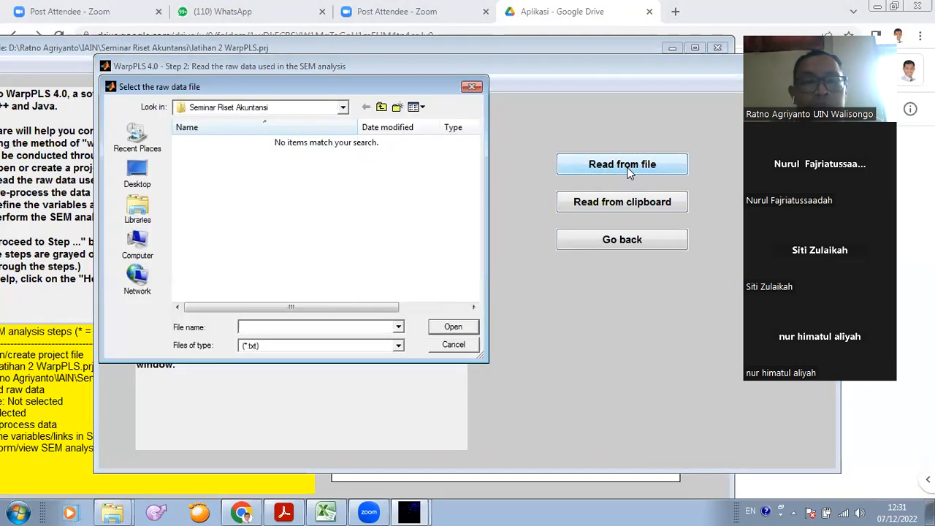
pyautogui.click(343, 110)
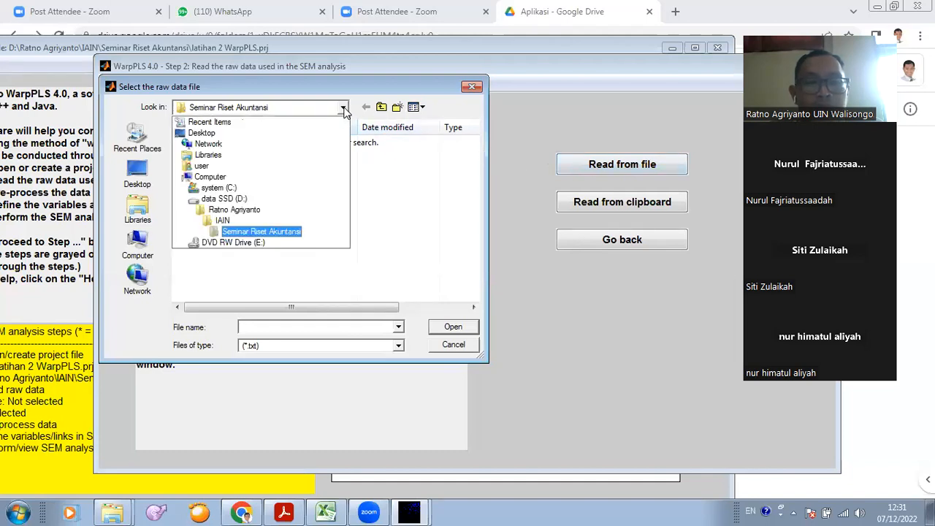
pyautogui.click(246, 204)
pyautogui.doubleClick(342, 176)
pyautogui.scroll(-4, 337, 232)
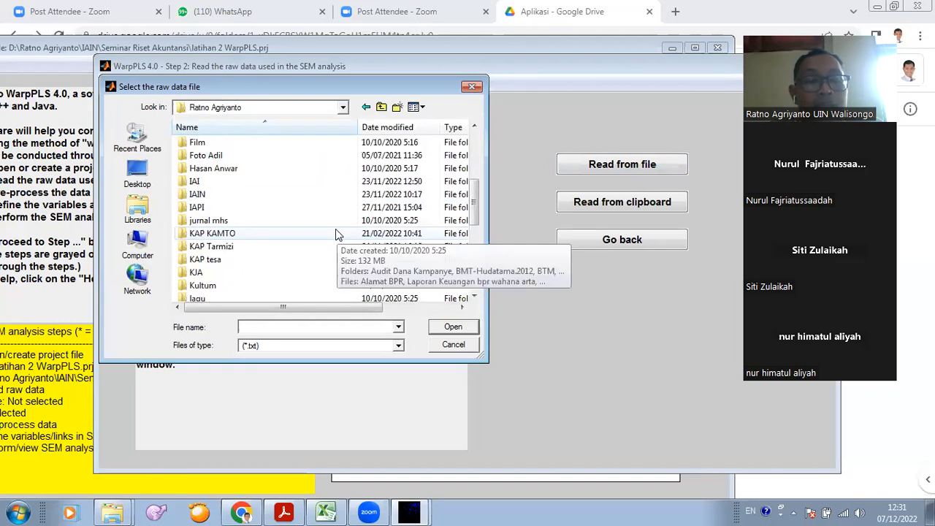
pyautogui.doubleClick(242, 196)
pyautogui.scroll(-13, 244, 207)
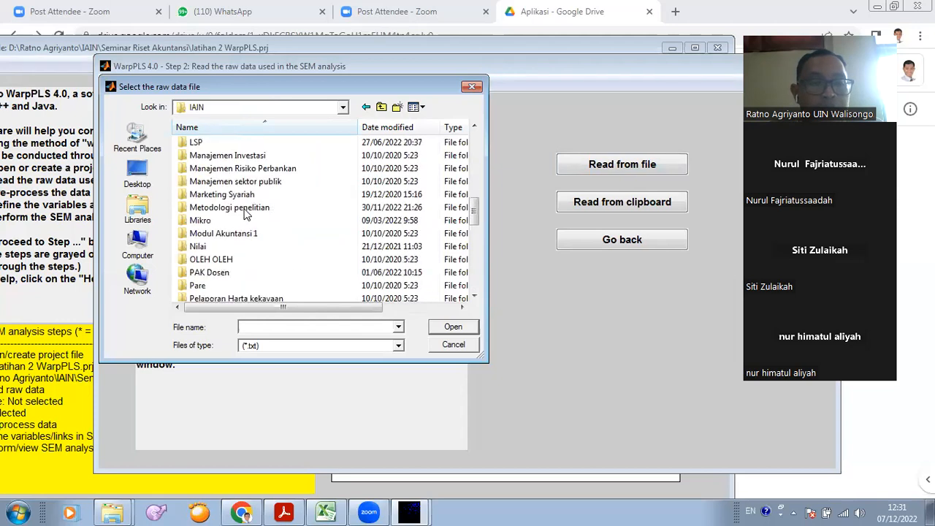
pyautogui.scroll(-6, 248, 216)
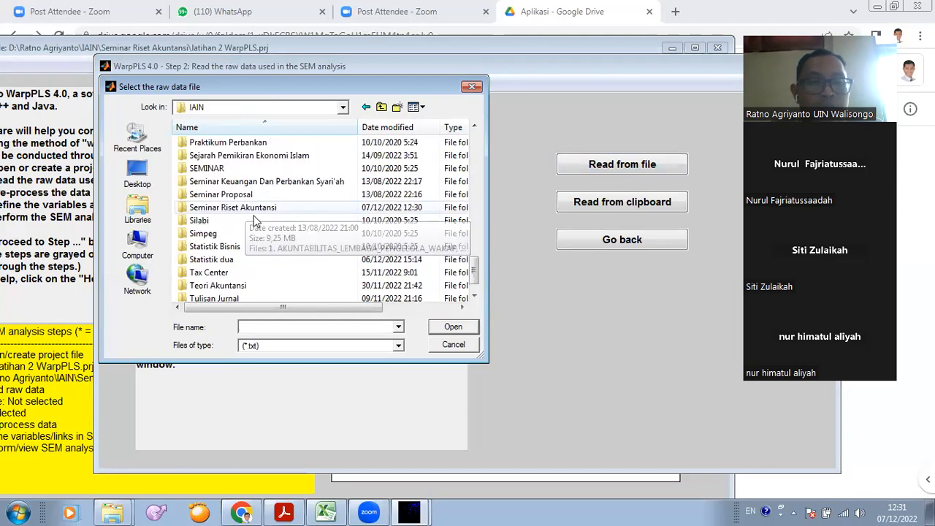
pyautogui.scroll(5, 254, 214)
pyautogui.click(343, 107)
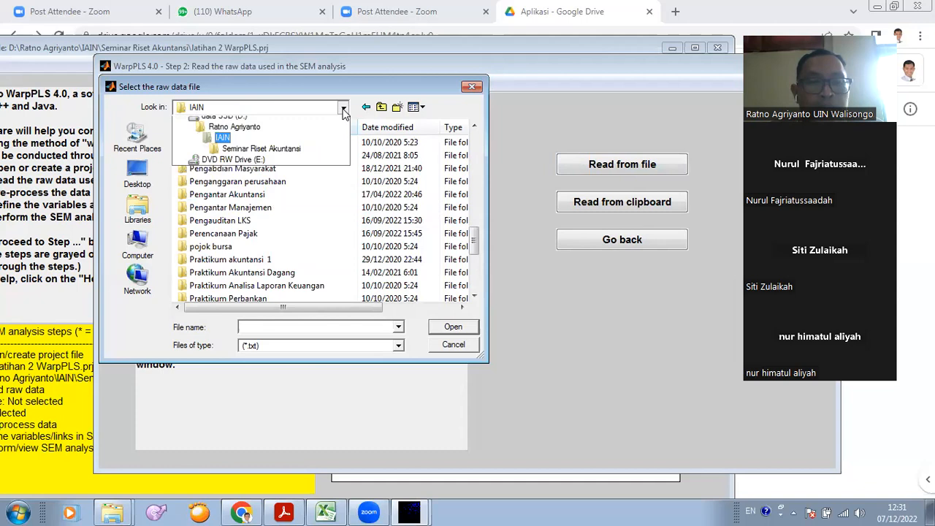
pyautogui.click(242, 209)
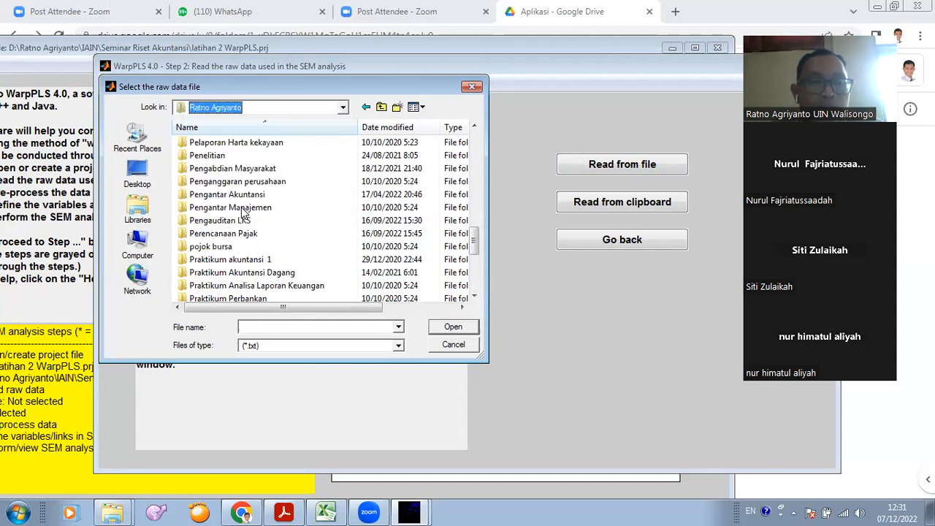
# Load the text file Data primer latihan 1 from the 34. Latihan SPSS dan WarpPLS folder inside Narasumber.
pyautogui.moveTo(475, 160); pyautogui.dragTo(477, 204)
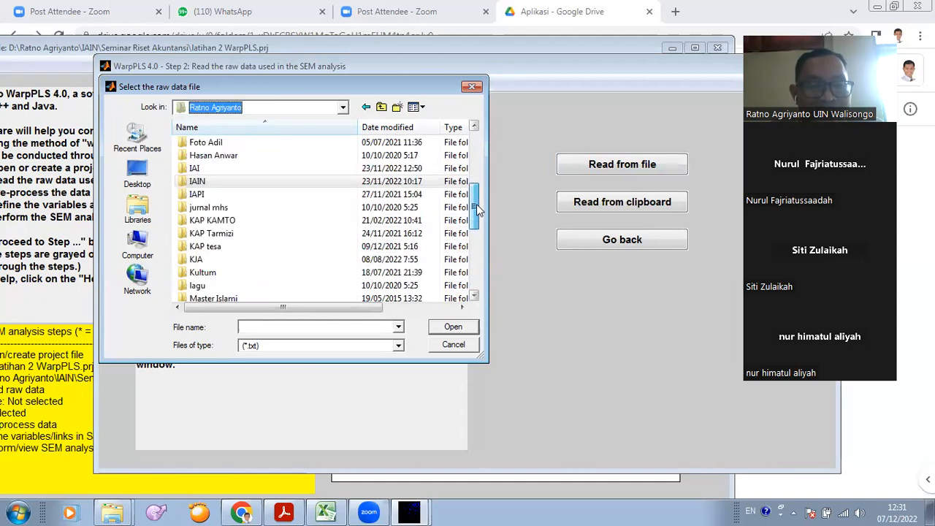
pyautogui.scroll(-2, 254, 276)
pyautogui.doubleClick(253, 274)
pyautogui.scroll(-7, 256, 256)
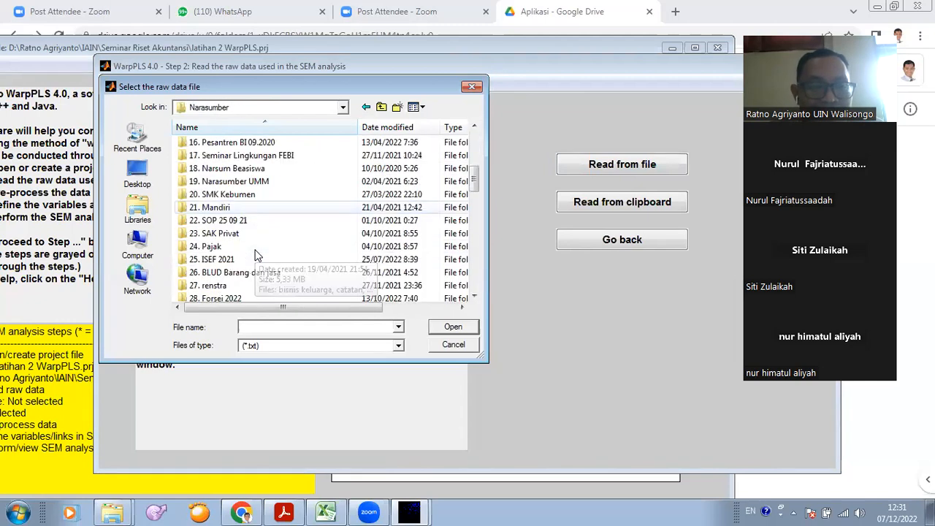
pyautogui.scroll(-2, 255, 253)
pyautogui.doubleClick(252, 222)
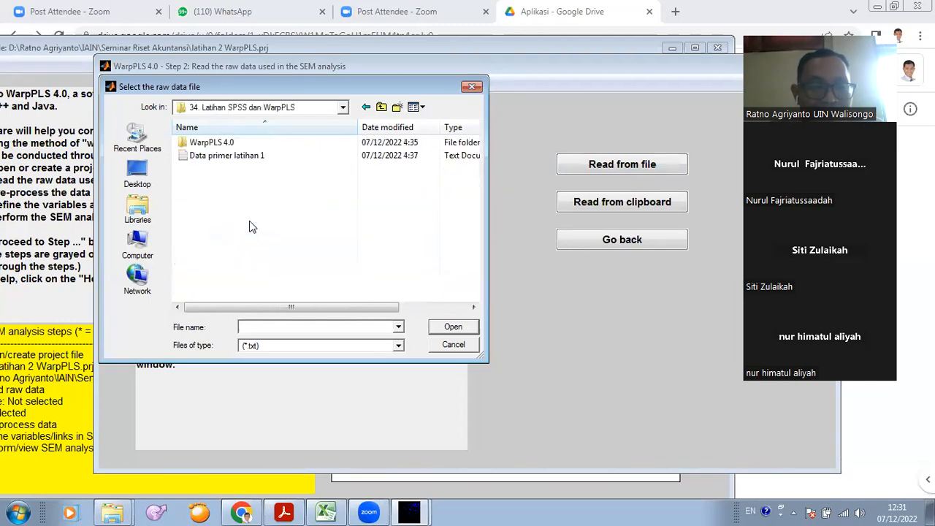
pyautogui.doubleClick(230, 158)
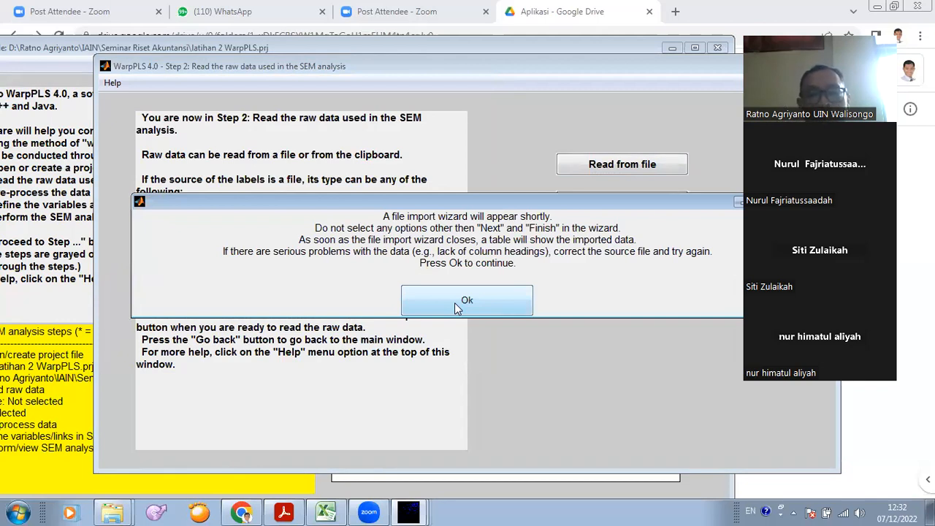
# Complete the file import wizard with its default options and dismiss the notice over the raw data table.
pyautogui.click(454, 303)
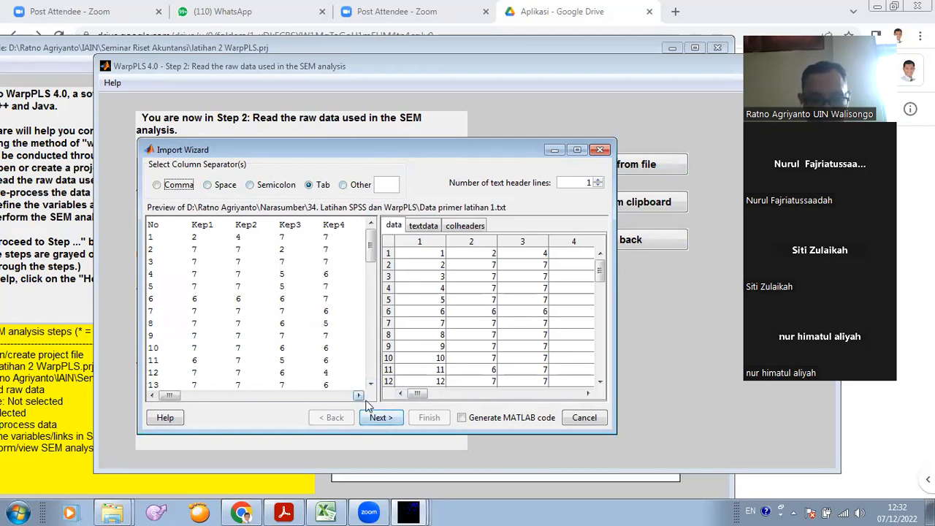
pyautogui.click(380, 420)
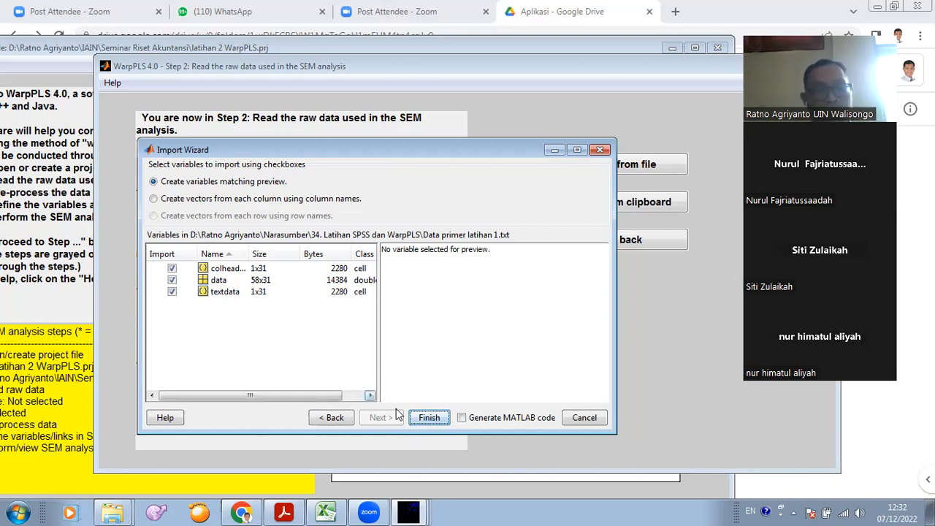
pyautogui.click(430, 419)
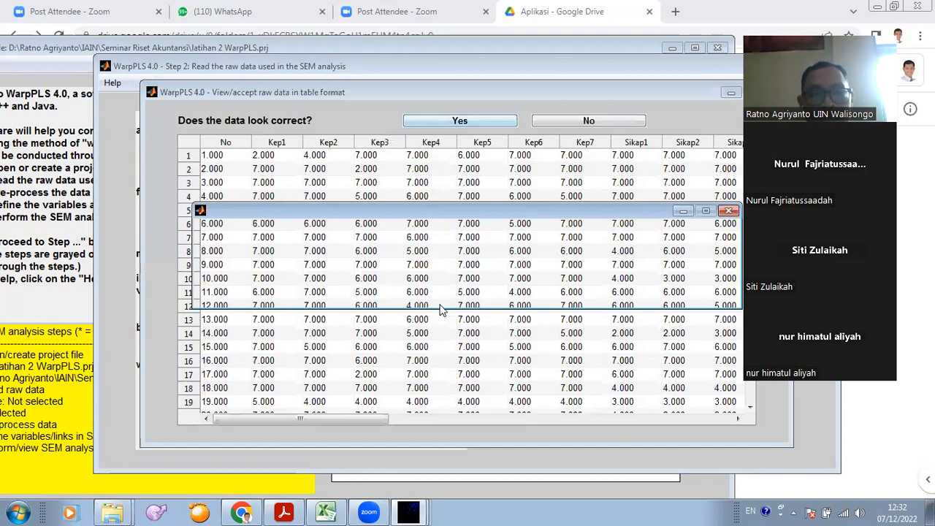
pyautogui.click(450, 298)
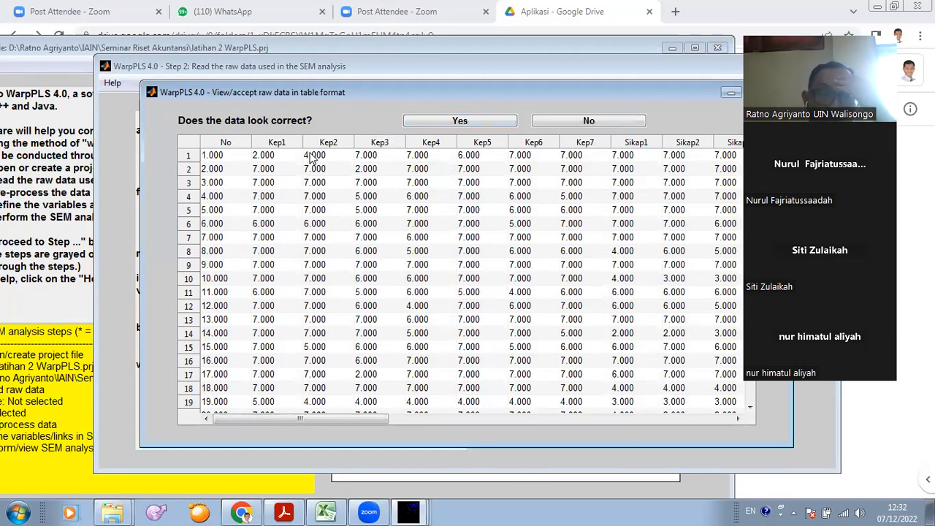
# Review the indicator columns across the raw data table, accept the data as correct and return to the main window.
pyautogui.moveTo(306, 416); pyautogui.dragTo(633, 404)
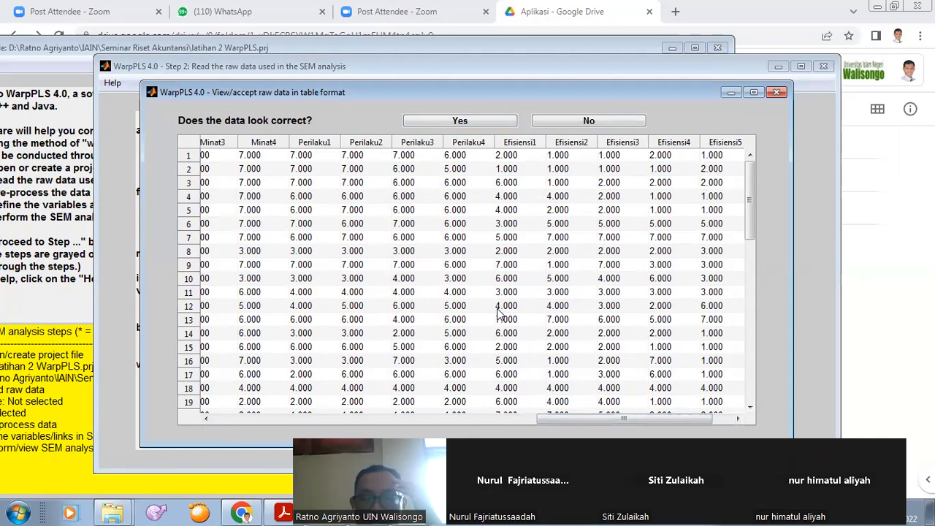
pyautogui.moveTo(552, 418); pyautogui.dragTo(232, 418)
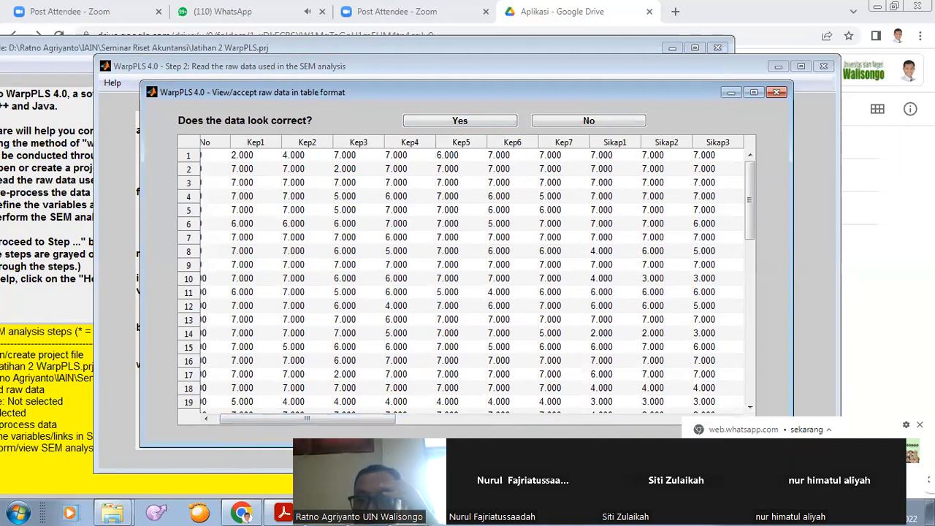
pyautogui.click(475, 121)
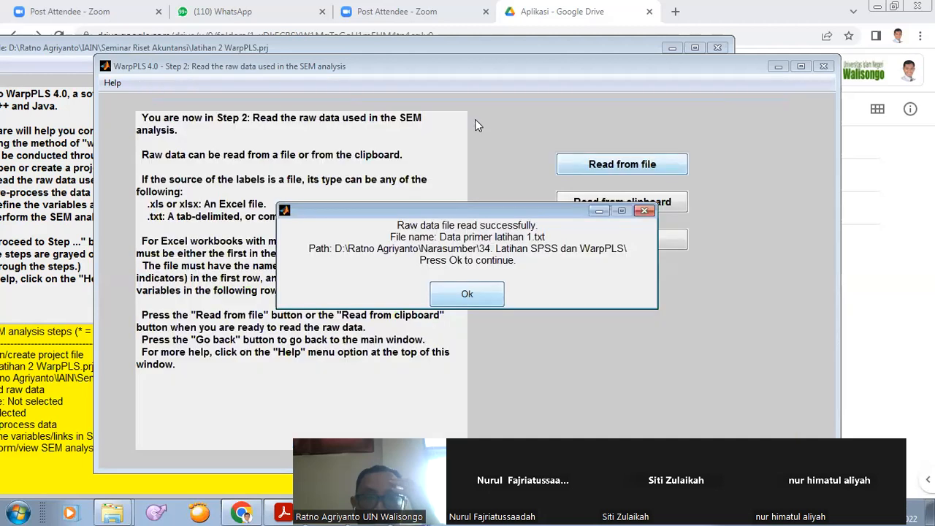
pyautogui.click(468, 292)
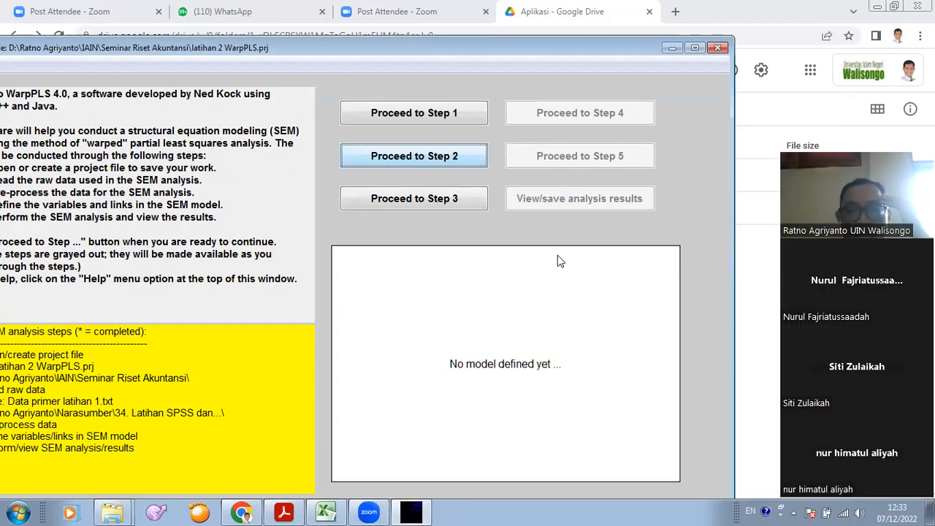
# Run the Step 3 pre-processing of the raw data and accept the standardized data table.
pyautogui.click(453, 199)
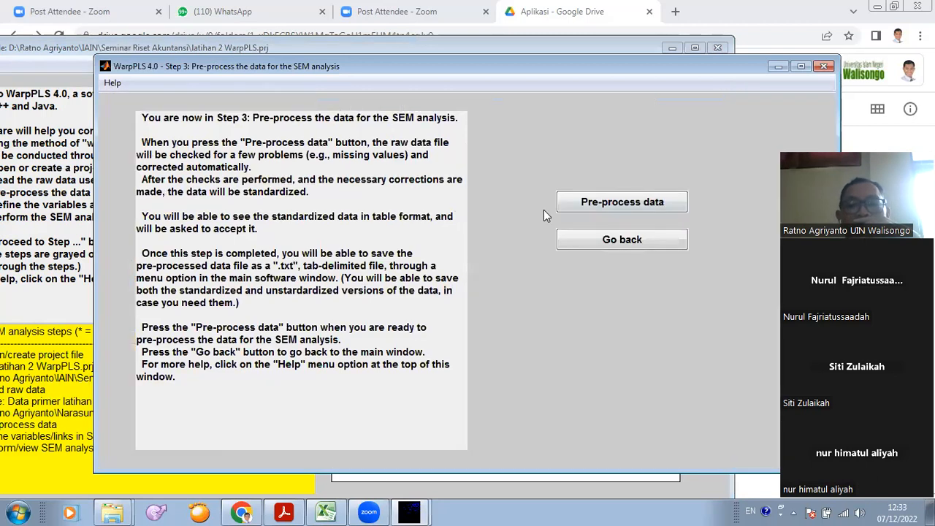
pyautogui.click(619, 205)
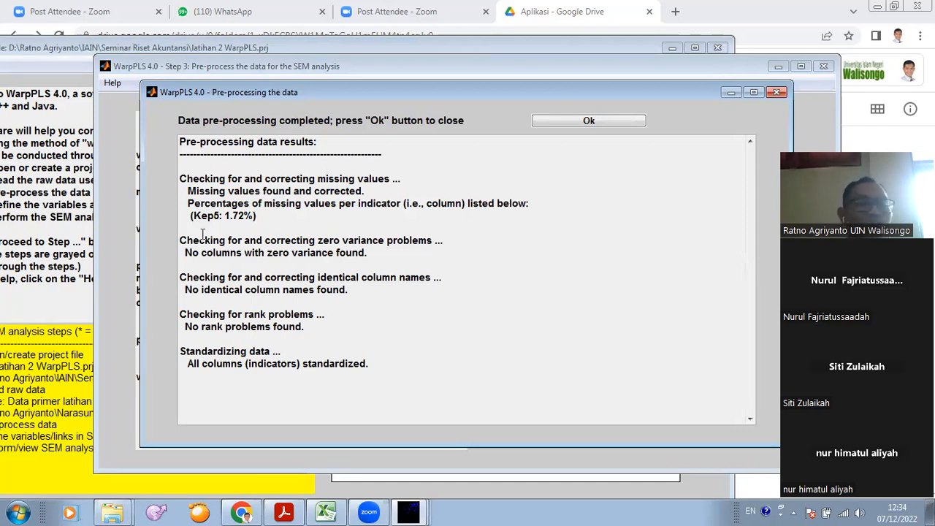
pyautogui.click(574, 121)
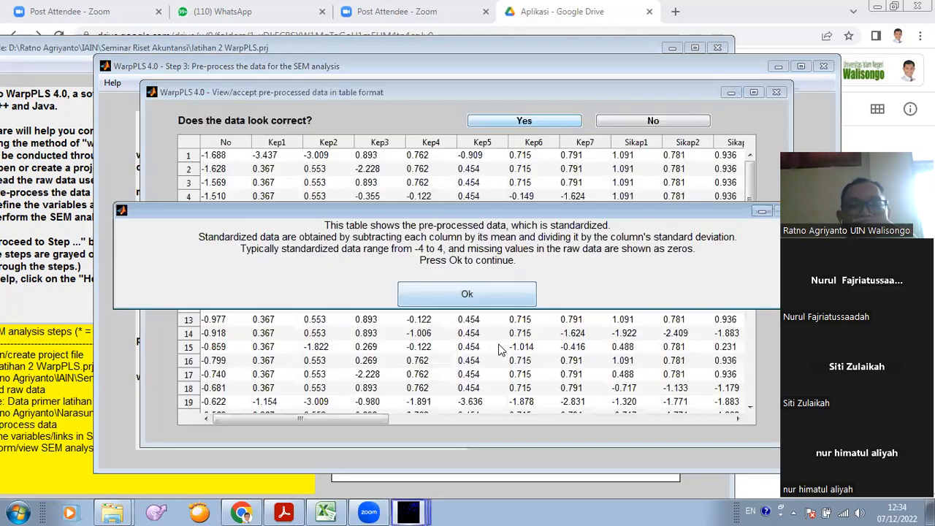
pyautogui.click(460, 301)
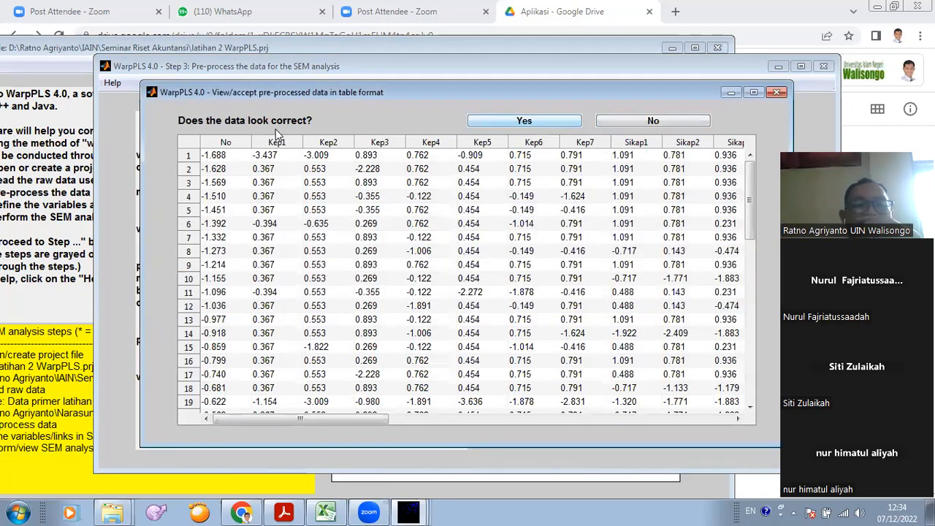
pyautogui.click(552, 120)
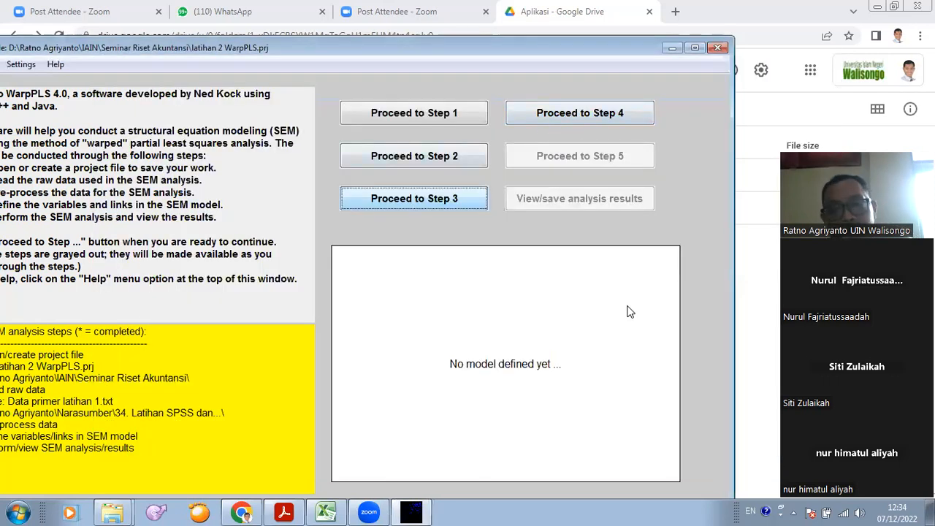
# Start defining the SEM model in Step 4 and place a new latent variable in the upper-left area of the canvas.
pyautogui.click(547, 116)
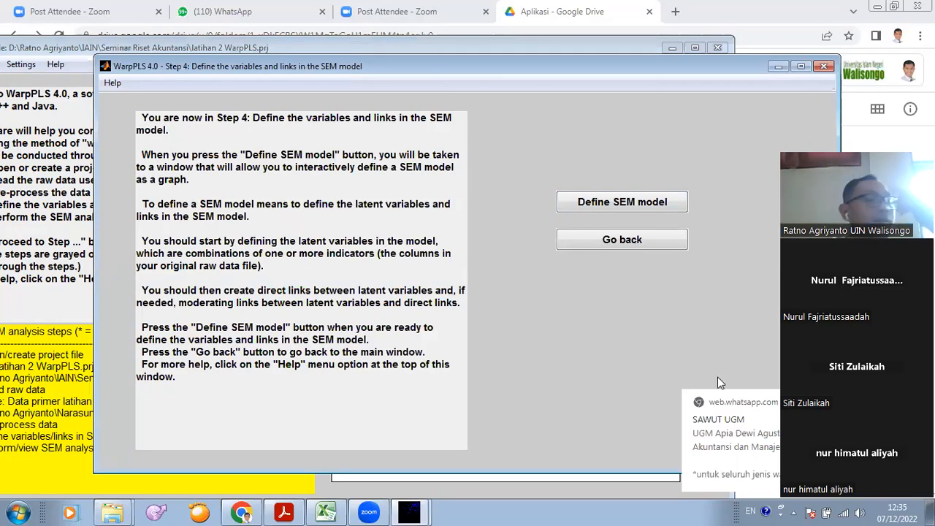
pyautogui.click(603, 205)
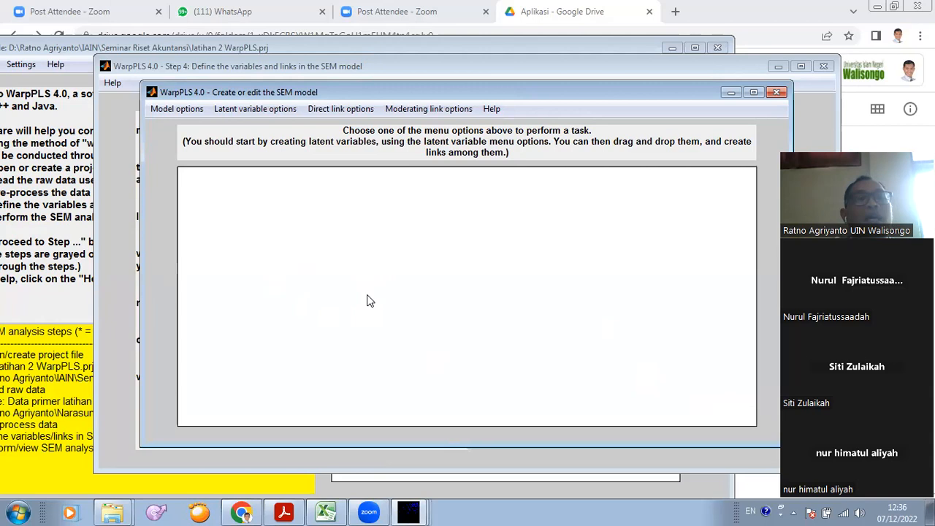
pyautogui.click(268, 113)
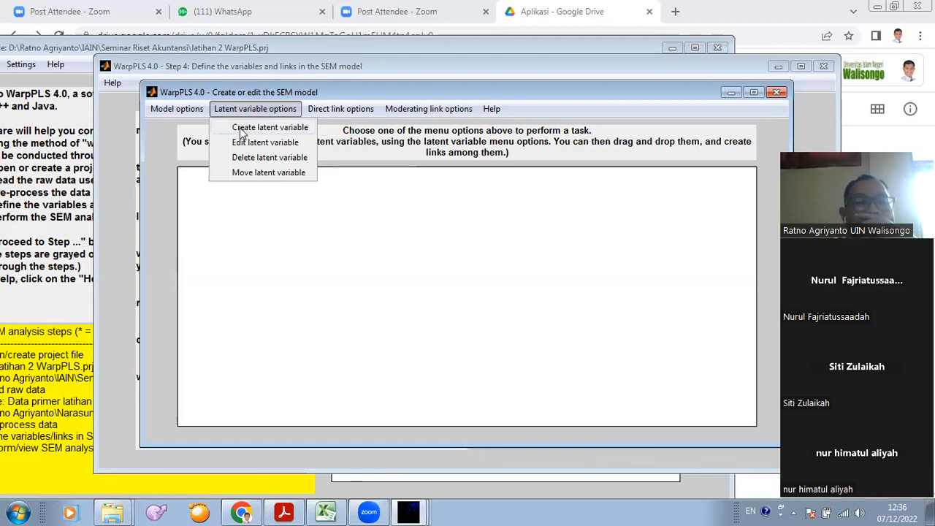
pyautogui.click(244, 128)
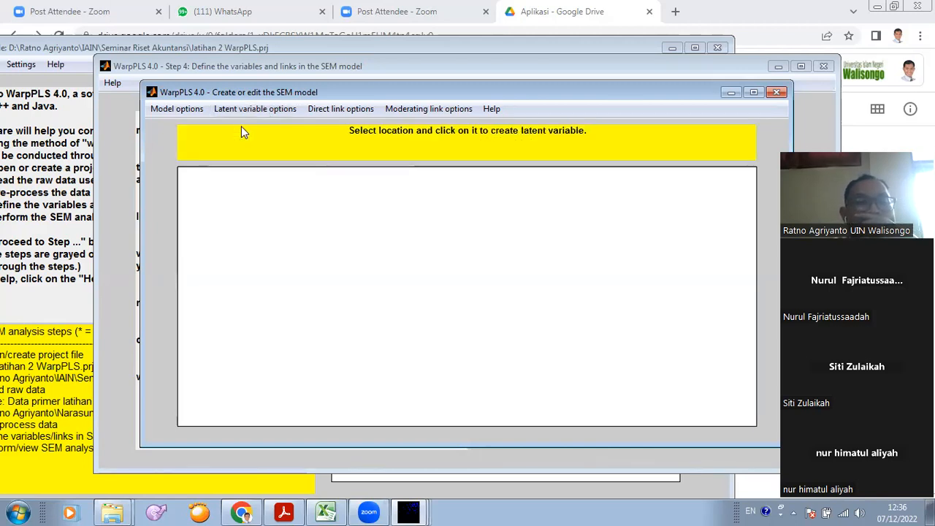
pyautogui.click(222, 222)
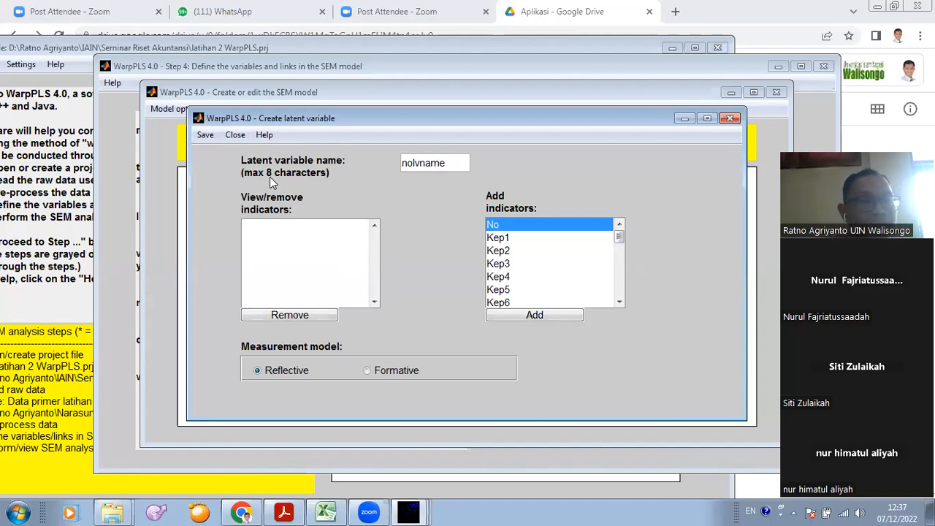
pyautogui.click(463, 163)
pyautogui.doubleClick(404, 165)
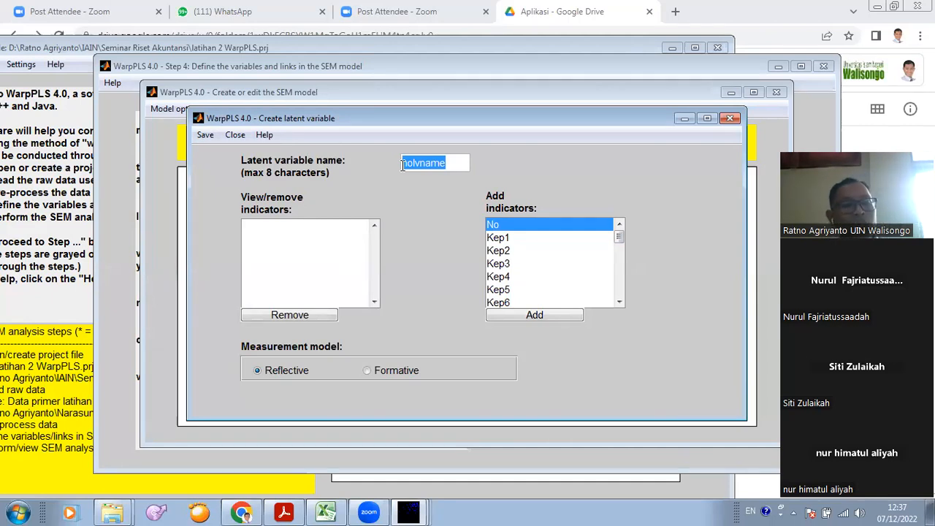
pyautogui.click(288, 511)
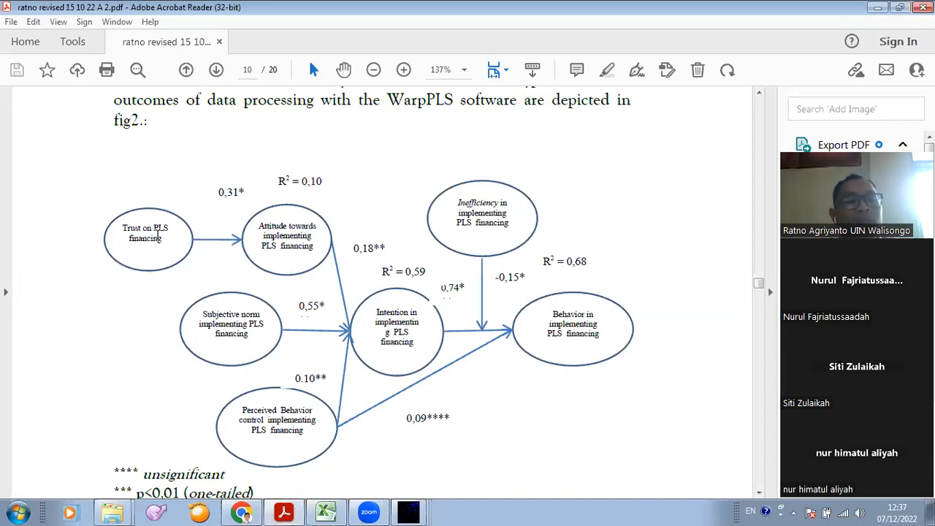
pyautogui.click(407, 513)
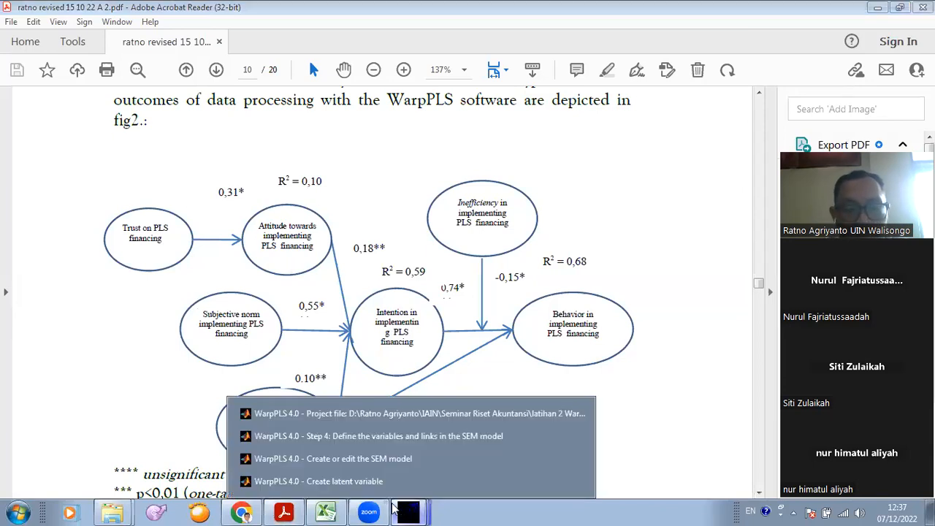
pyautogui.click(339, 415)
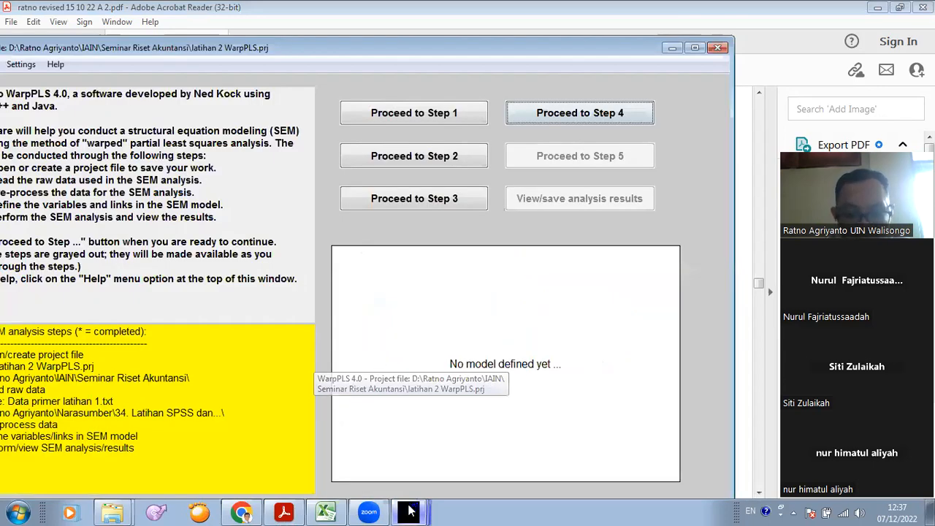
pyautogui.click(311, 483)
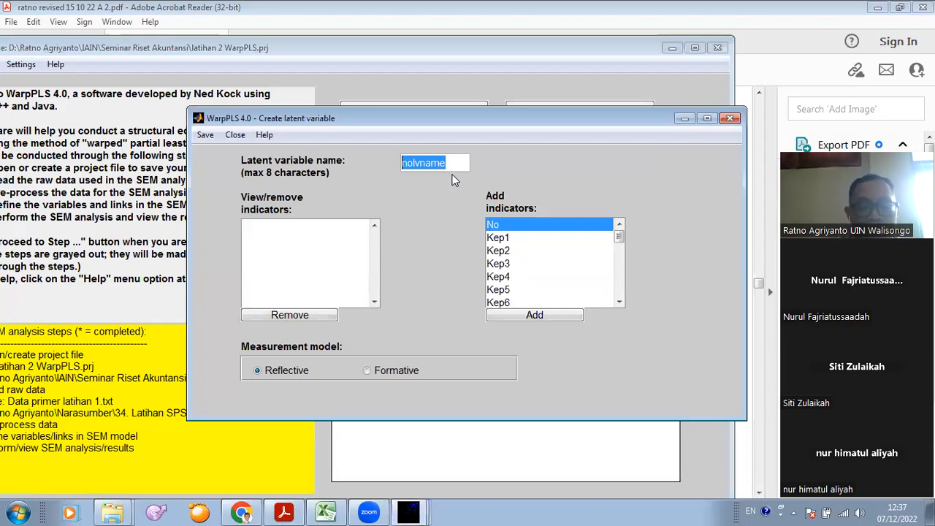
pyautogui.write('Trus')
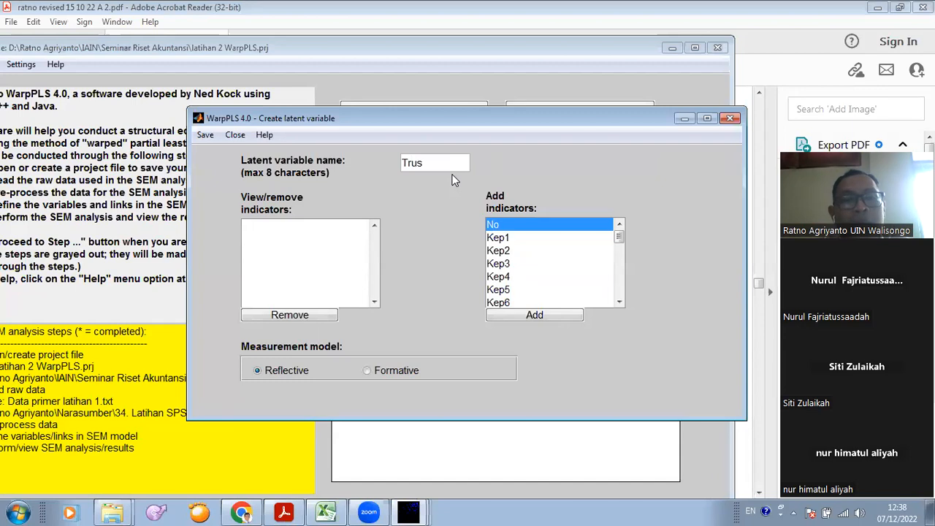
pyautogui.write('t')
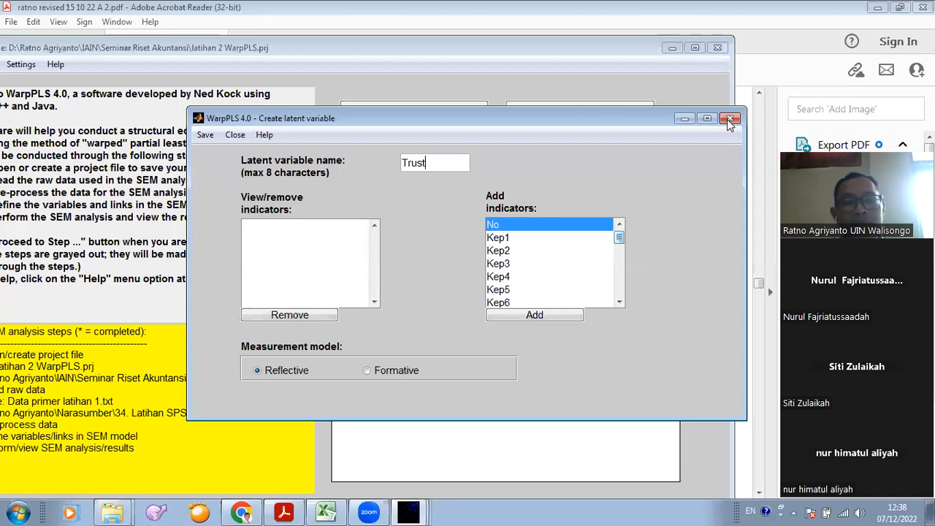
# Restart the Step 4 model definition and place a new latent variable on the canvas, naming it Trust.
pyautogui.click(577, 110)
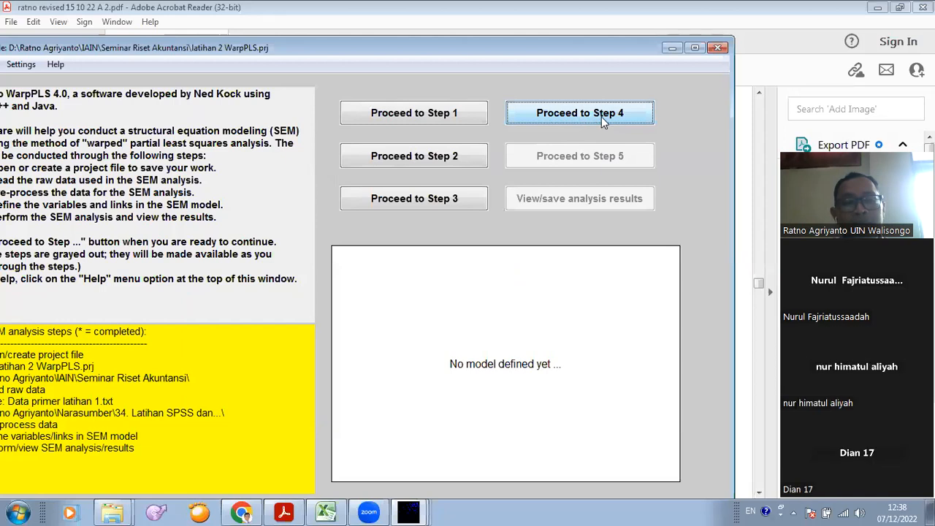
pyautogui.click(601, 115)
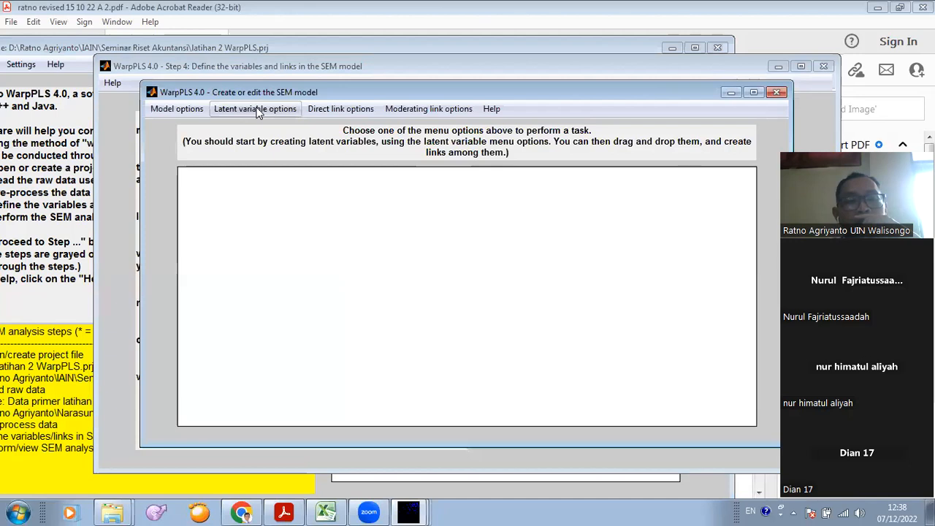
pyautogui.click(256, 110)
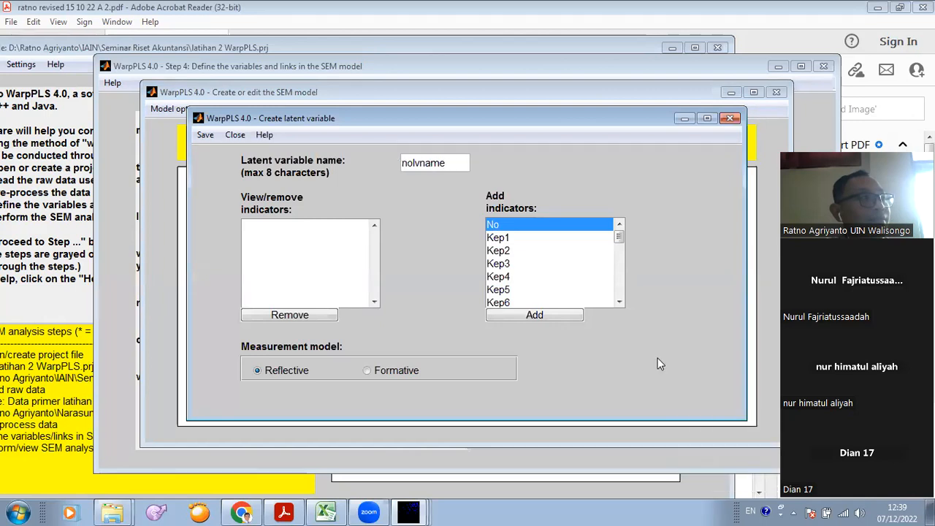
pyautogui.press('Tab')
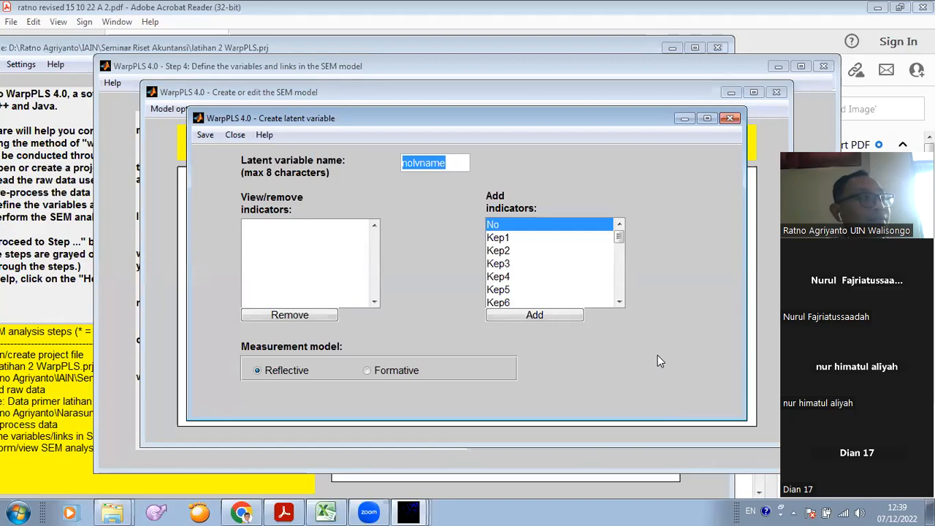
pyautogui.write('Trust')
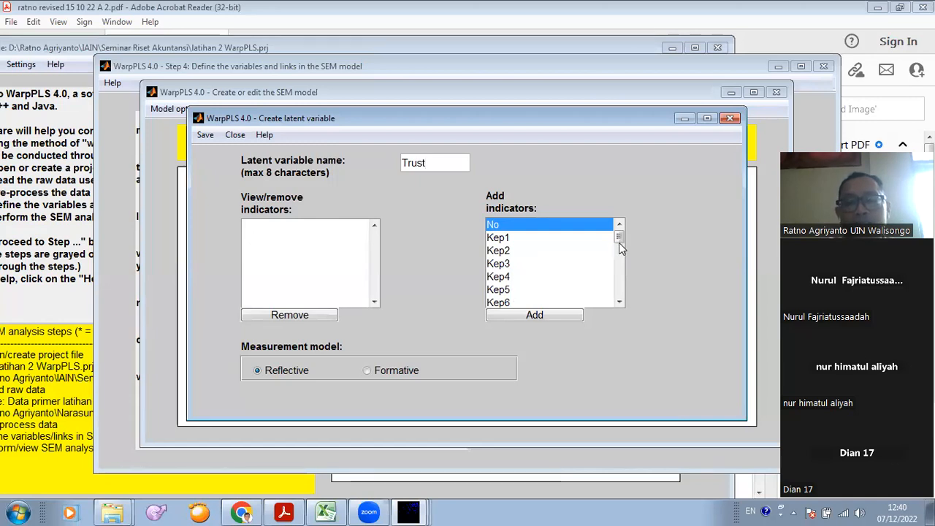
# Assign the indicators Kep1 through Kep7 to the Trust latent variable.
pyautogui.scroll(-1, 619, 242)
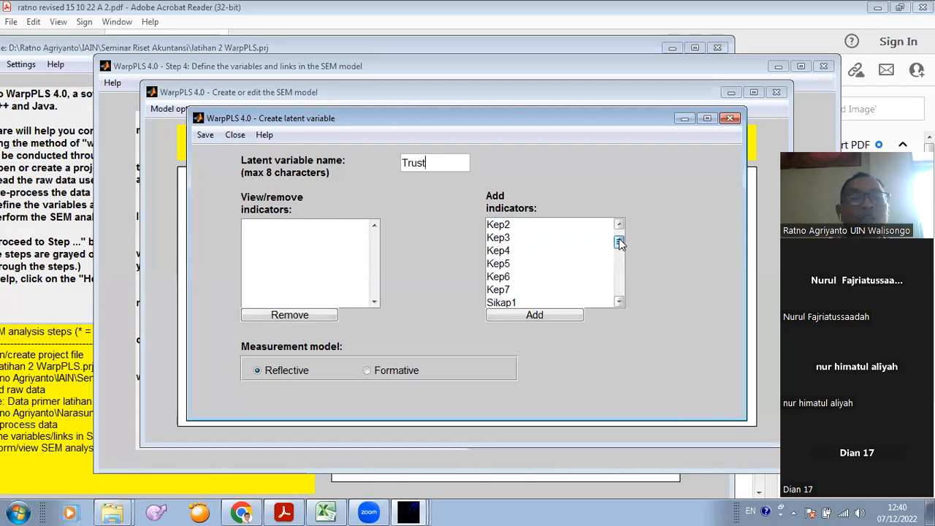
pyautogui.scroll(1, 619, 232)
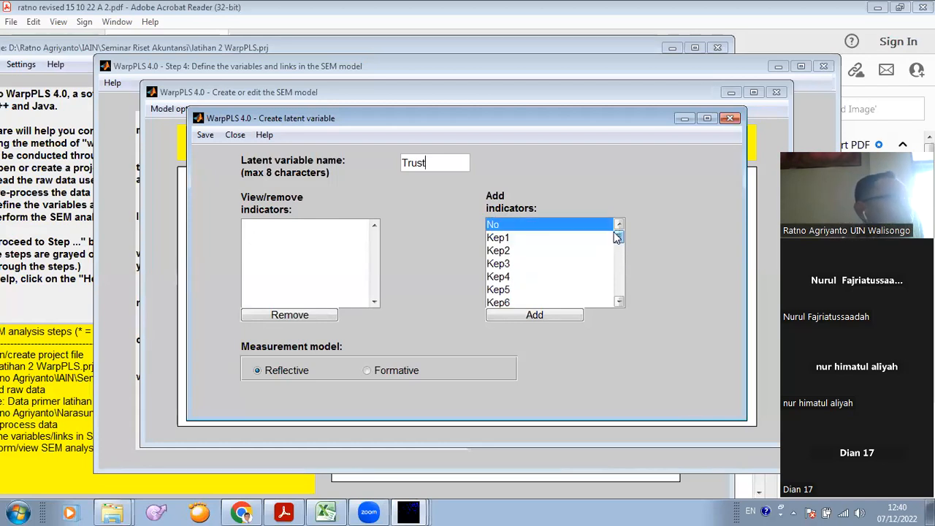
pyautogui.click(503, 239)
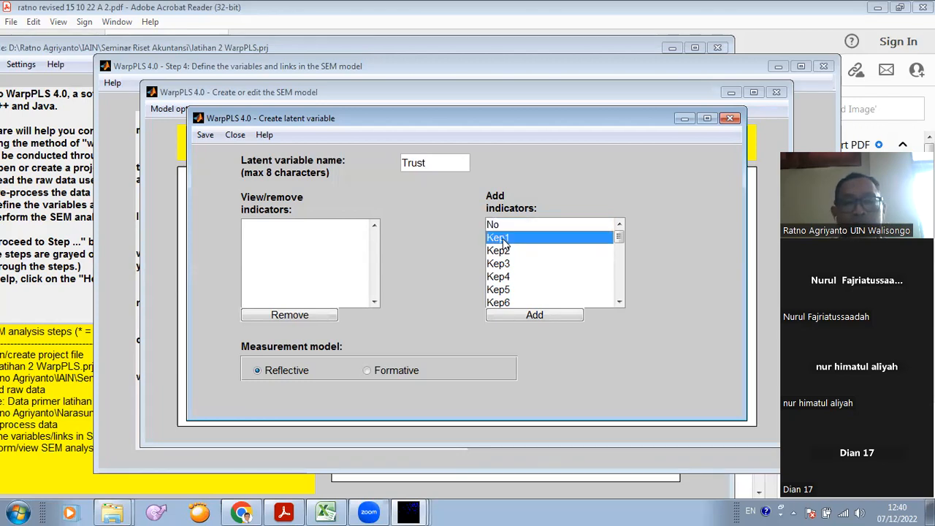
pyautogui.click(544, 315)
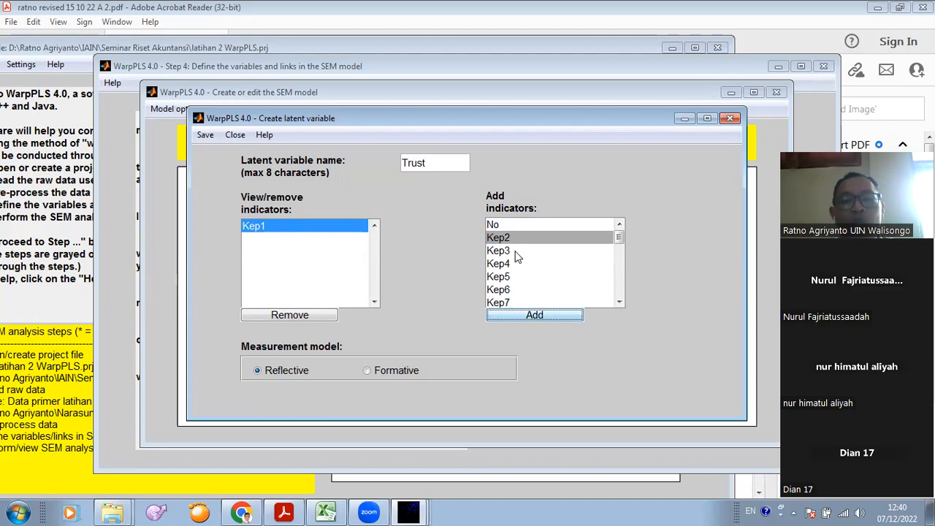
pyautogui.click(544, 315)
pyautogui.click(543, 315)
pyautogui.click(544, 315)
pyautogui.click(544, 315)
pyautogui.click(543, 315)
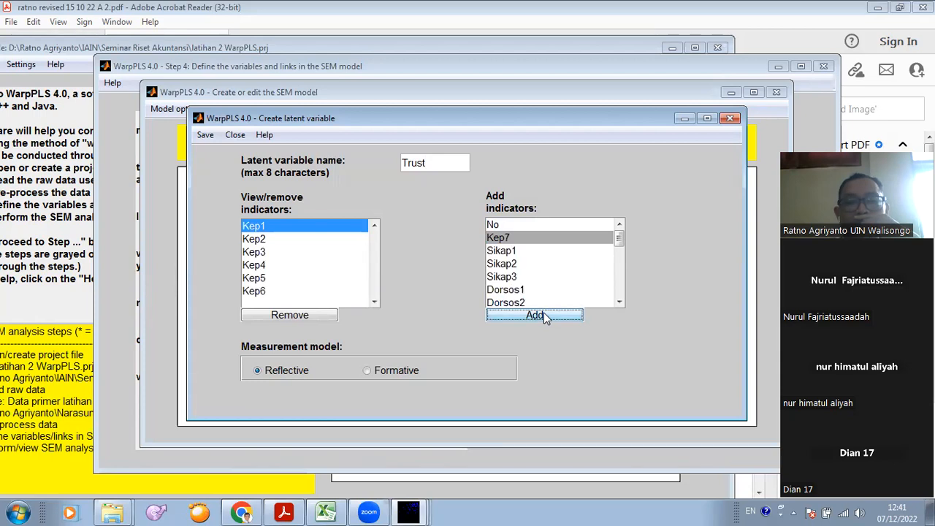
pyautogui.click(544, 315)
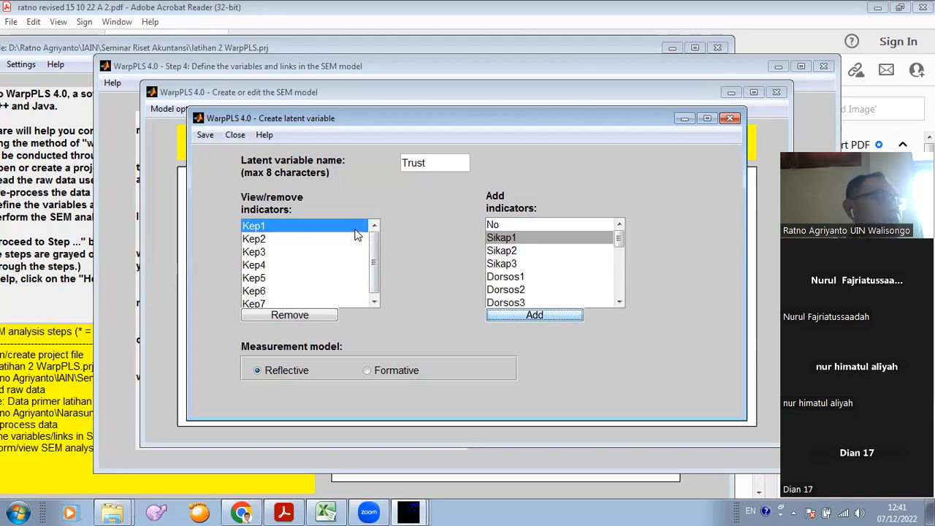
pyautogui.moveTo(375, 255); pyautogui.dragTo(376, 263)
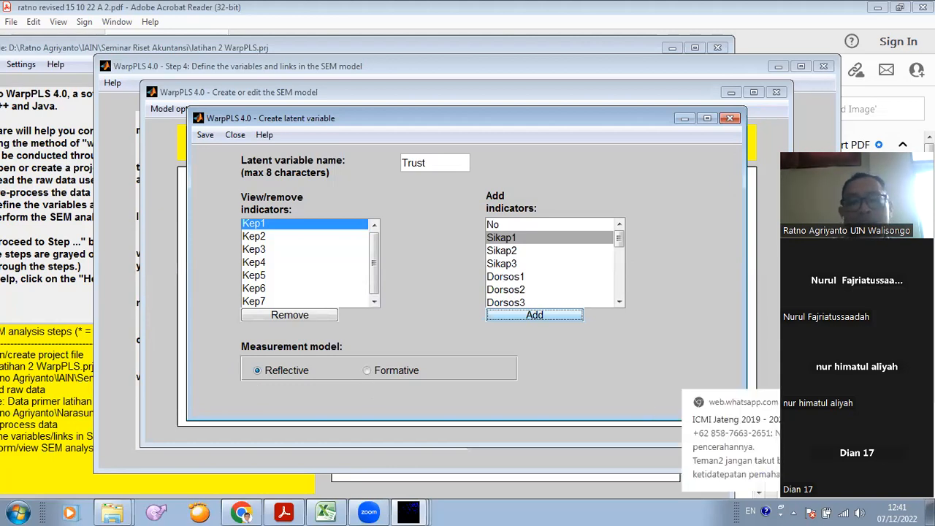
pyautogui.click(918, 401)
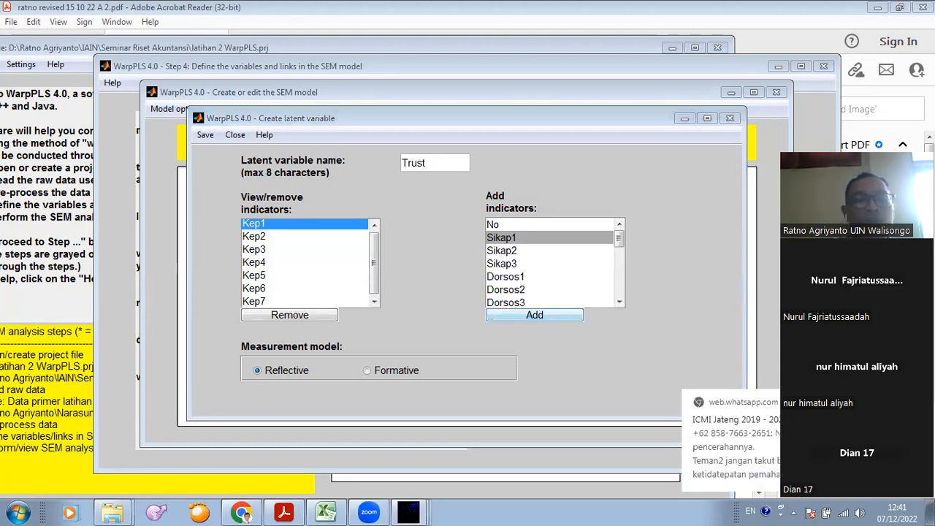
pyautogui.click(394, 413)
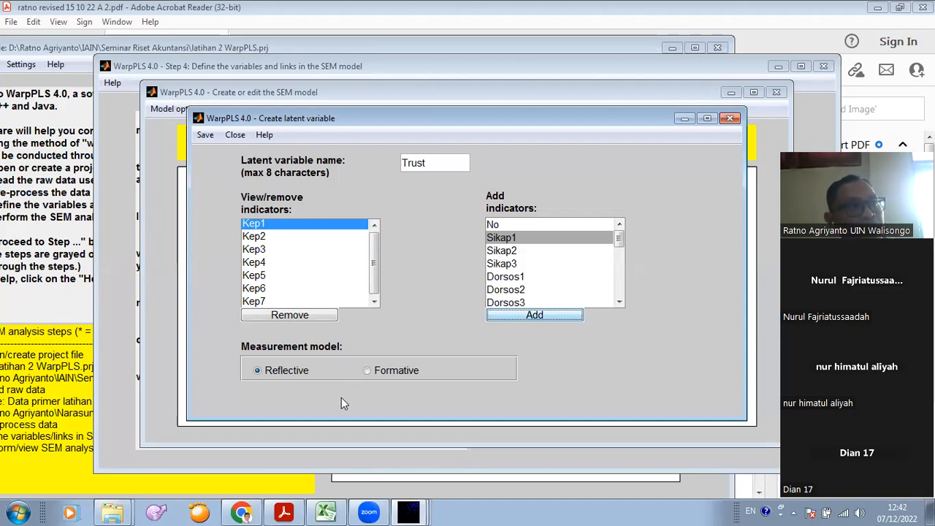
# Set the measurement model of Trust to Reflective and save the latent variable settings.
pyautogui.click(368, 371)
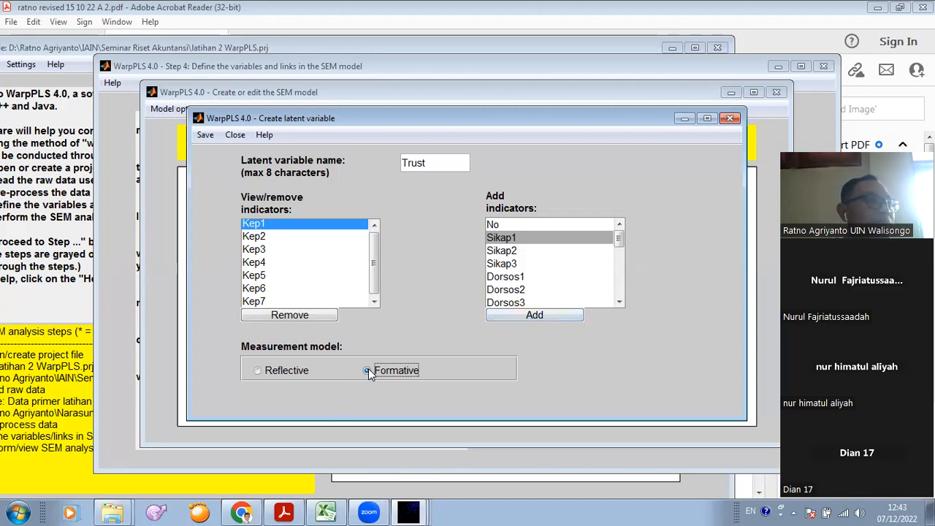
pyautogui.click(258, 372)
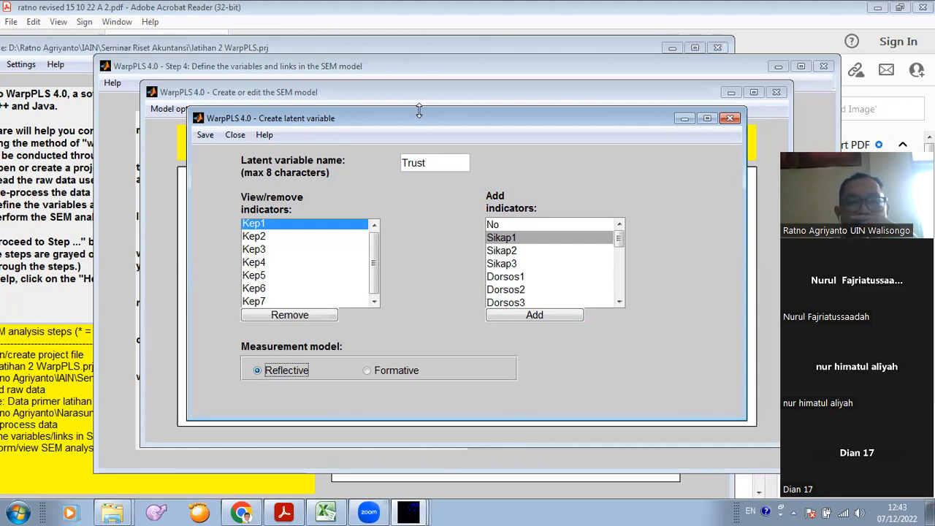
pyautogui.moveTo(437, 110); pyautogui.dragTo(421, 97)
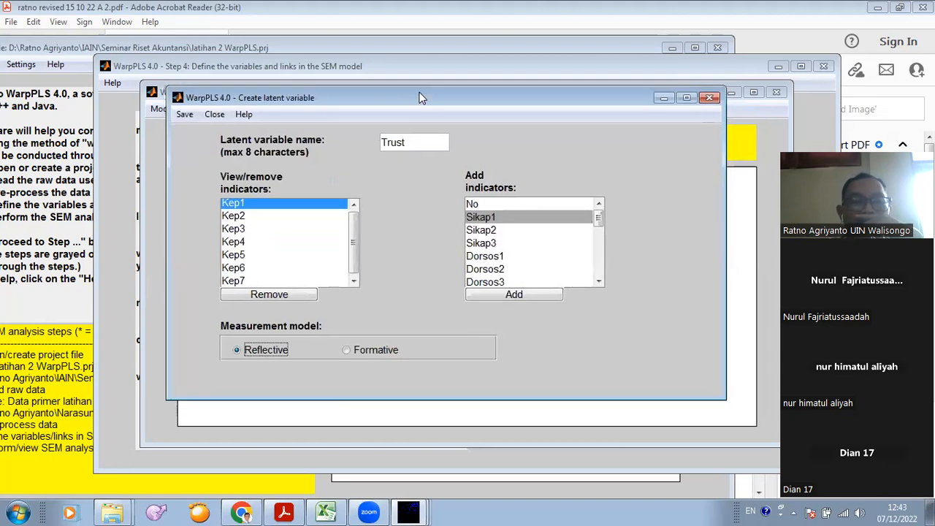
pyautogui.click(184, 115)
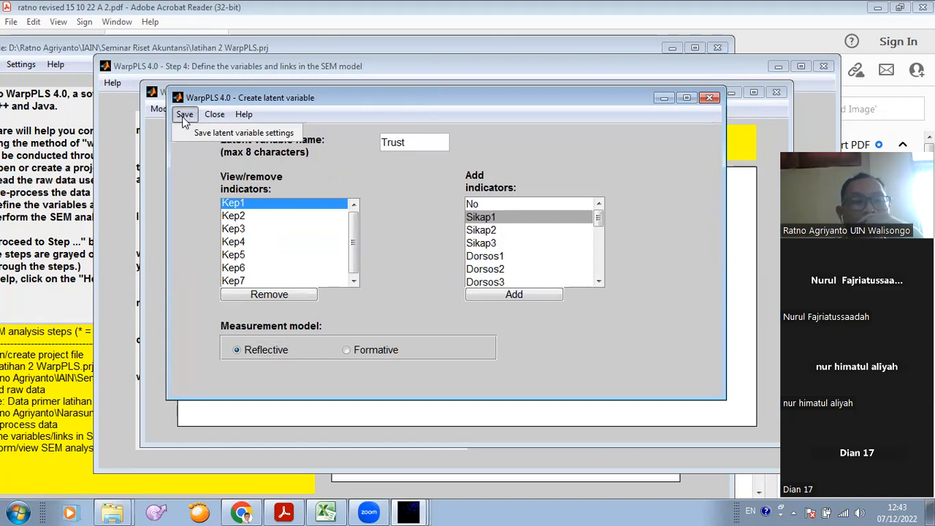
pyautogui.click(207, 136)
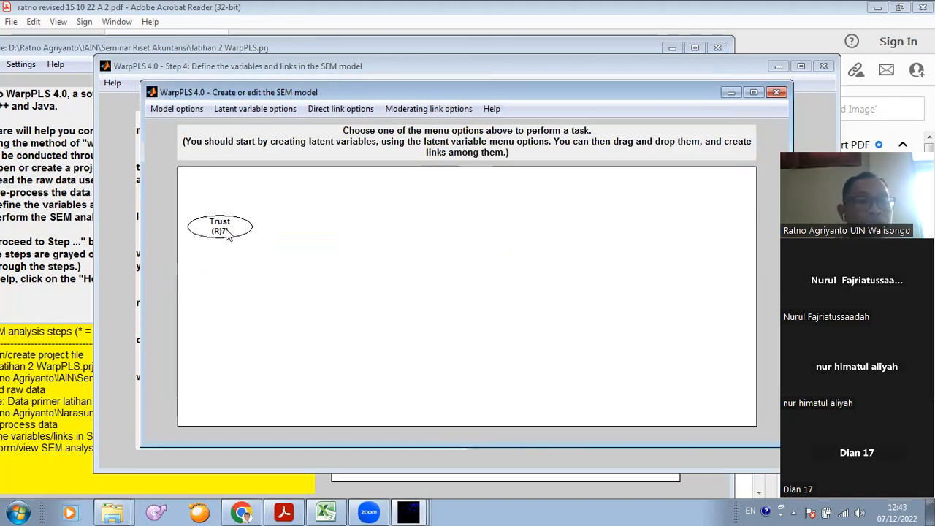
# Reposition the Trust ellipse slightly lower near the left edge of the model canvas.
pyautogui.moveTo(220, 231); pyautogui.dragTo(245, 233)
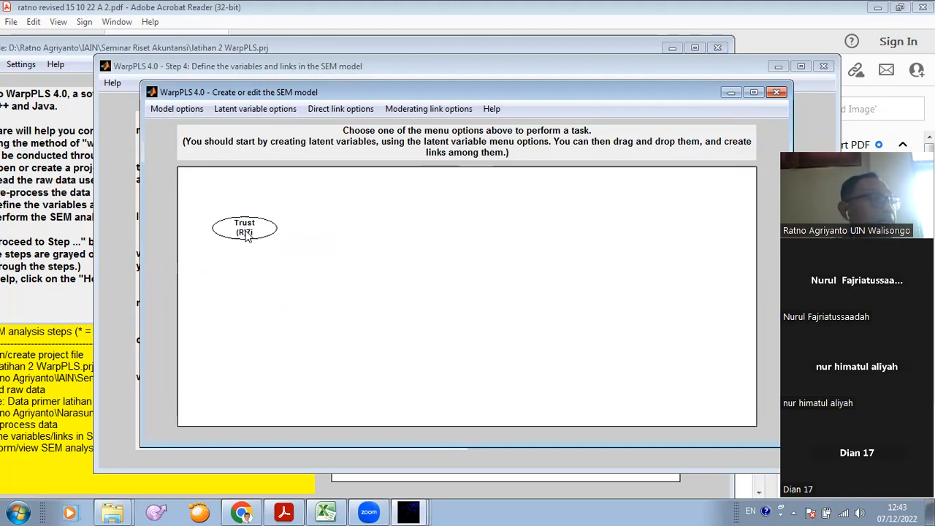
pyautogui.moveTo(247, 233)
pyautogui.mouseDown()
pyautogui.moveTo(303, 265)
pyautogui.moveTo(299, 224)
pyautogui.moveTo(242, 220)
pyautogui.mouseUp()
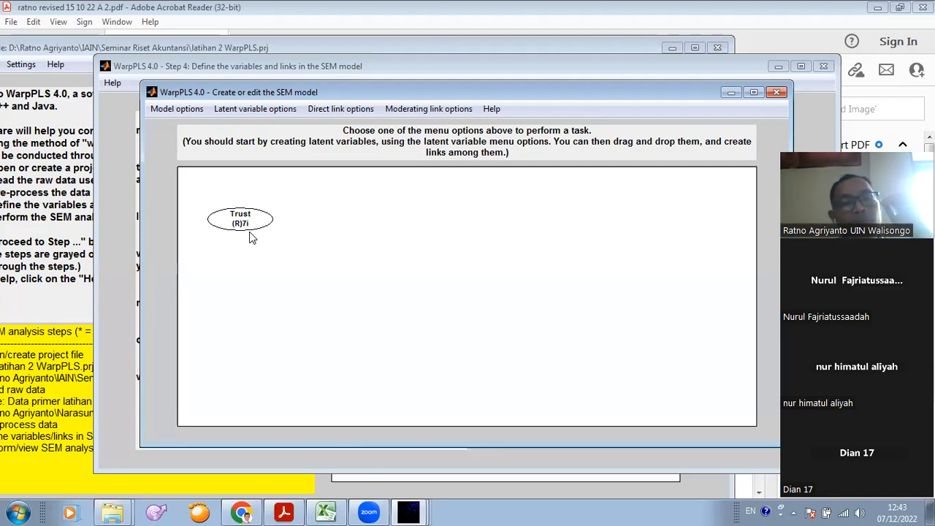
pyautogui.moveTo(238, 222); pyautogui.dragTo(236, 232)
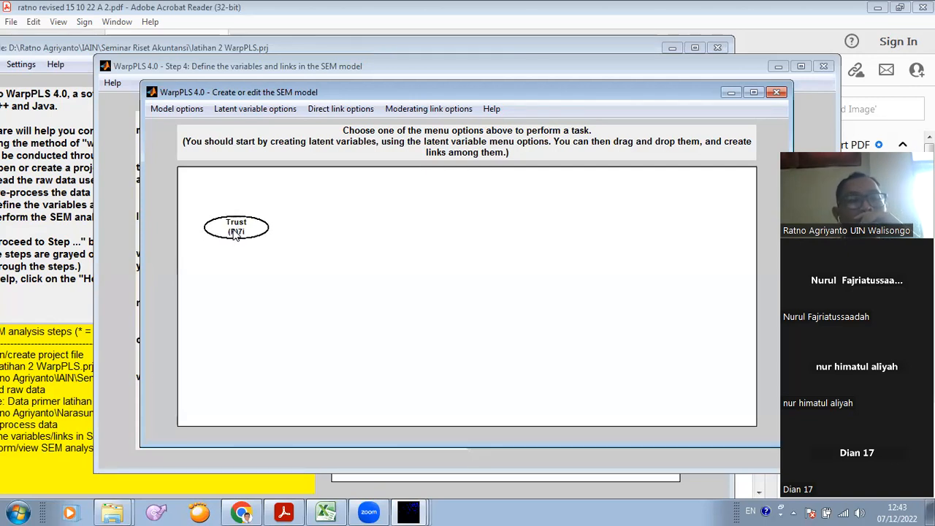
pyautogui.moveTo(234, 232); pyautogui.dragTo(246, 247)
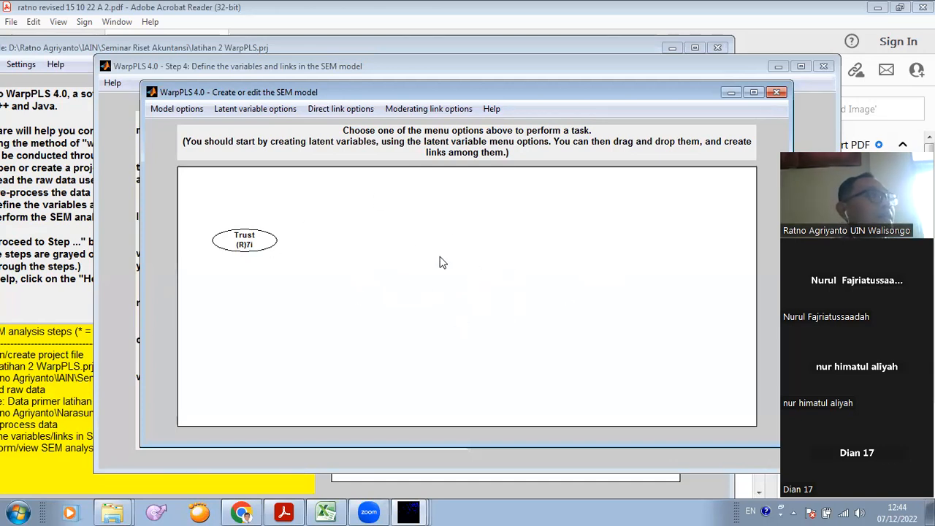
pyautogui.moveTo(246, 245)
pyautogui.mouseDown()
pyautogui.moveTo(248, 261)
pyautogui.moveTo(240, 253)
pyautogui.mouseUp()
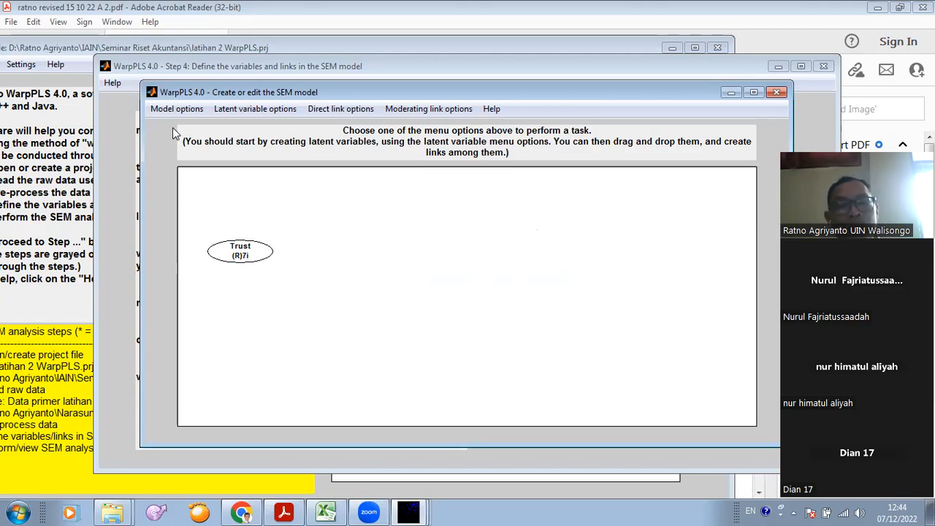
# Create a new latent variable to the right of Trust on the model canvas and name it Minat.
pyautogui.click(239, 110)
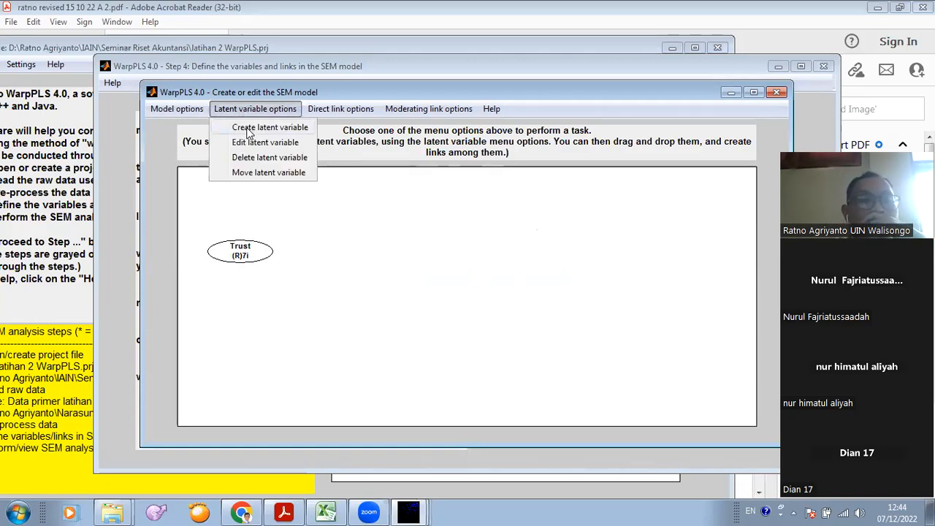
pyautogui.click(248, 128)
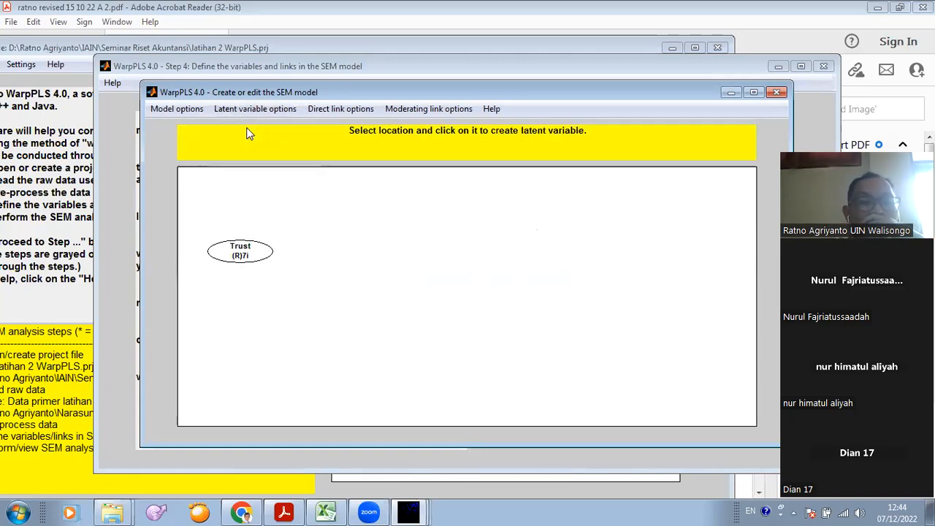
pyautogui.click(361, 255)
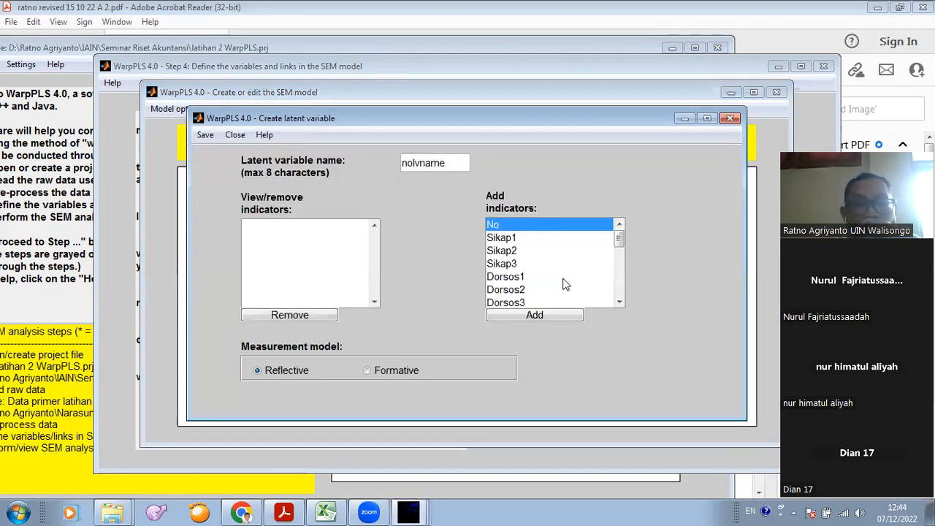
pyautogui.moveTo(619, 239); pyautogui.dragTo(619, 268)
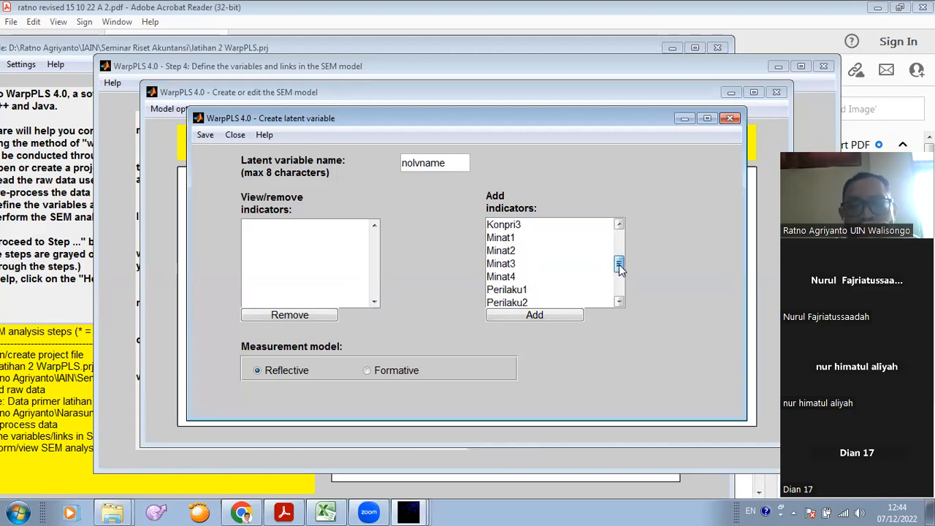
pyautogui.moveTo(443, 165); pyautogui.dragTo(404, 163)
pyautogui.write('Minat')
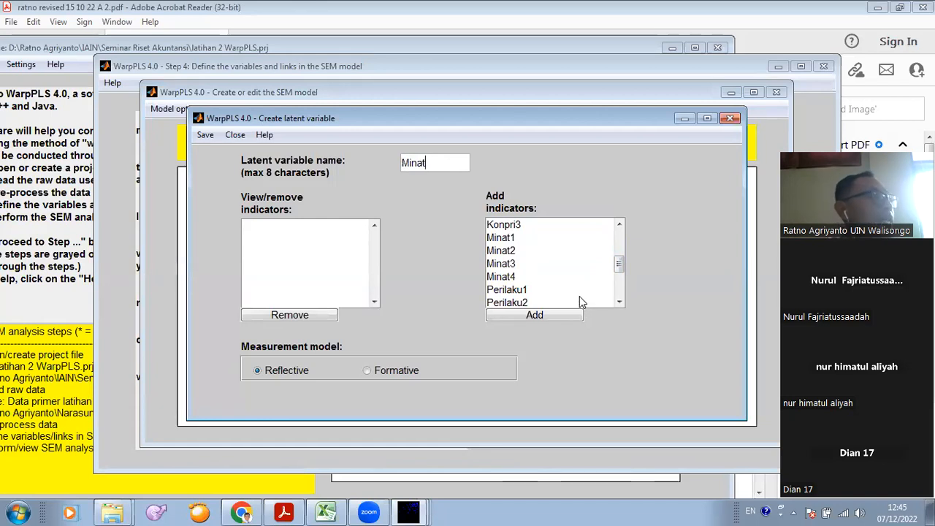
# Assign the indicators Minat1 through Minat4 to the Minat latent variable.
pyautogui.click(514, 239)
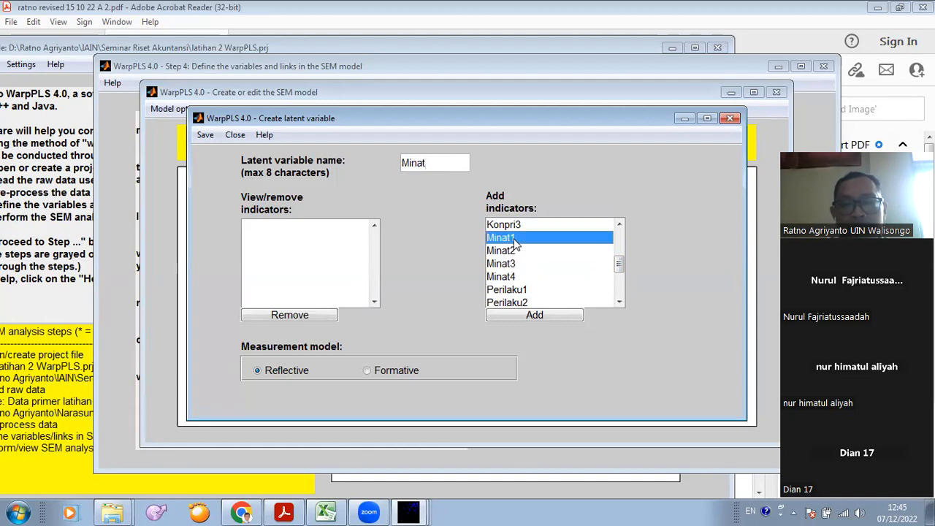
pyautogui.click(521, 316)
pyautogui.click(520, 316)
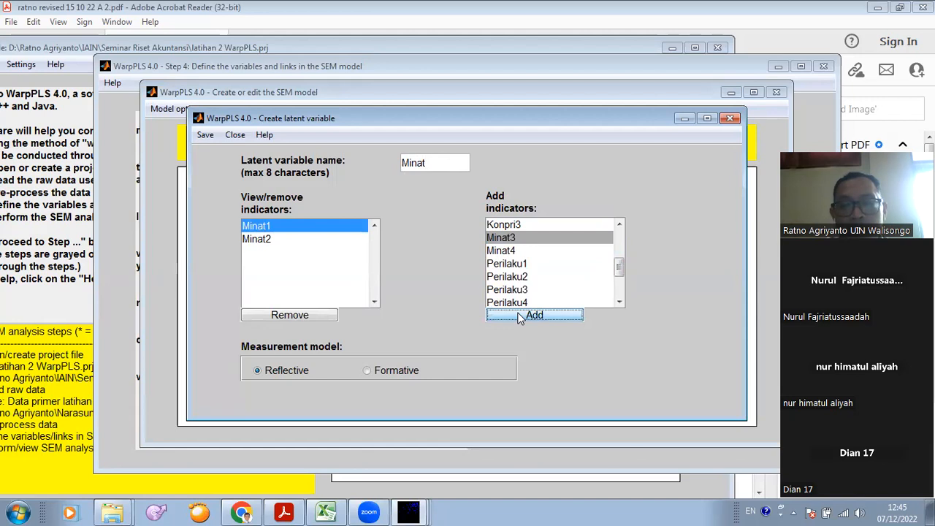
pyautogui.click(521, 317)
pyautogui.click(520, 316)
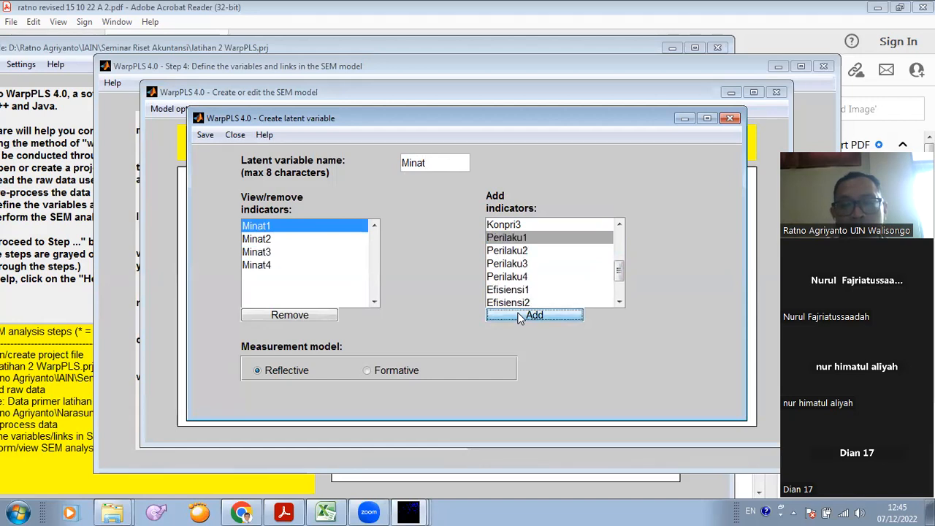
# Save the Minat latent variable settings and shift its ellipse slightly to the right on the canvas.
pyautogui.click(207, 138)
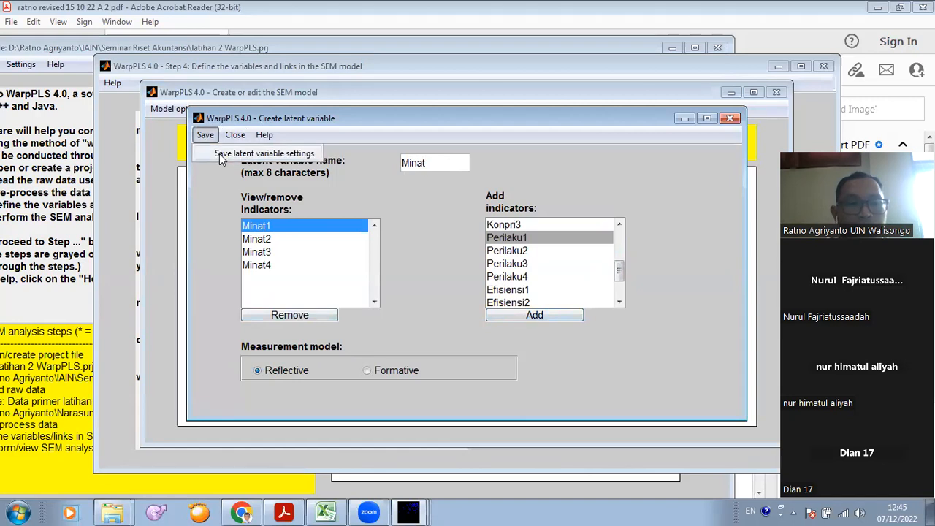
pyautogui.click(221, 156)
pyautogui.moveTo(366, 262); pyautogui.dragTo(398, 263)
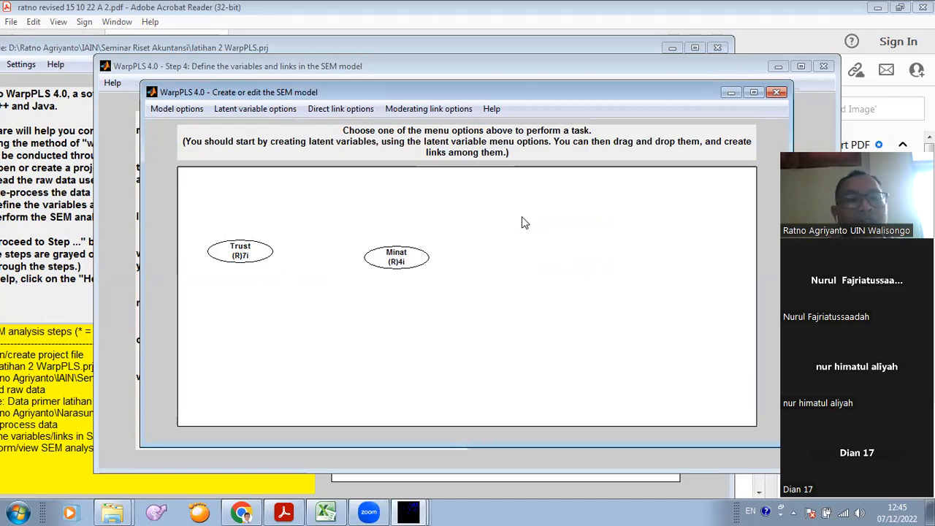
# Create a new latent variable to the right of Minat on the model canvas and name it perilaku.
pyautogui.click(262, 110)
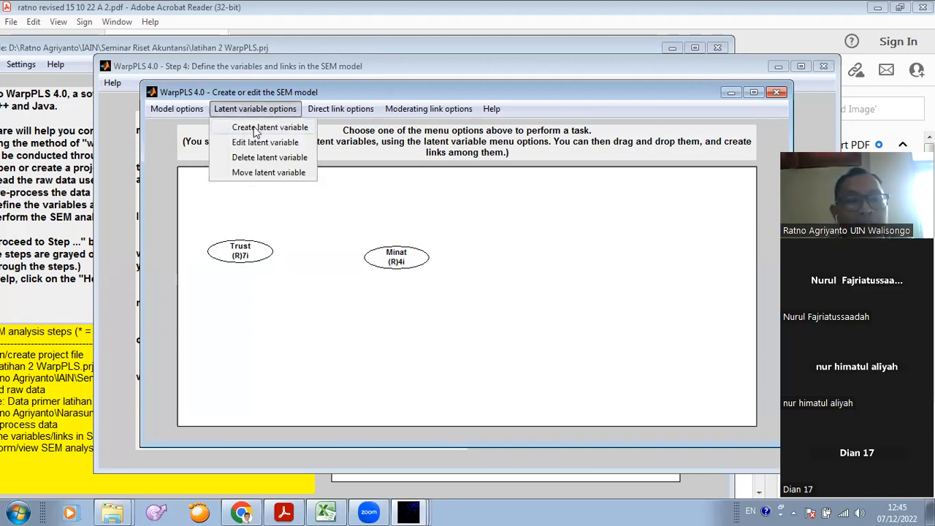
pyautogui.click(254, 127)
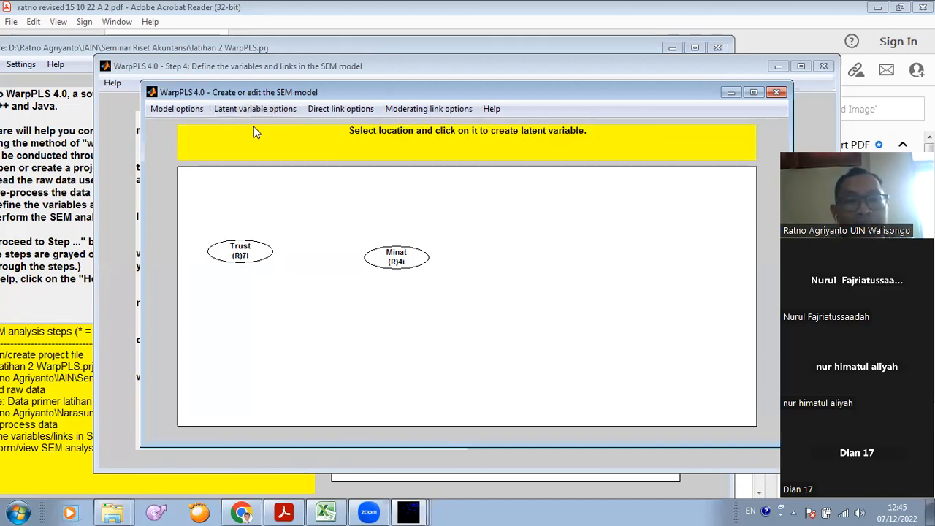
pyautogui.click(557, 253)
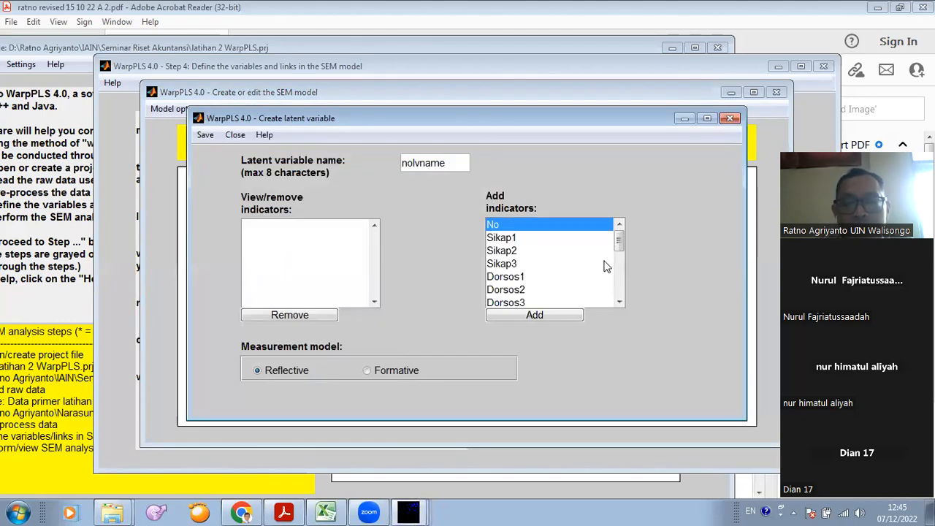
pyautogui.moveTo(618, 243); pyautogui.dragTo(621, 281)
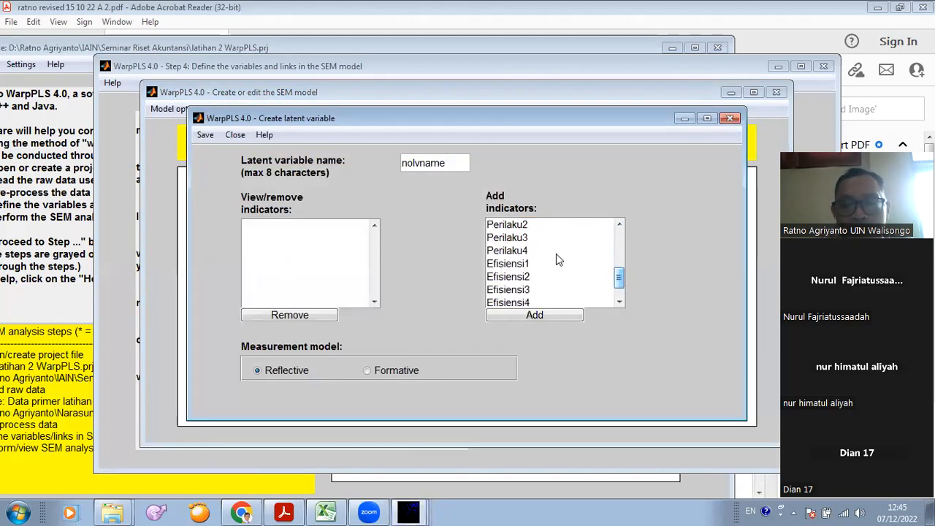
pyautogui.moveTo(452, 163); pyautogui.dragTo(402, 163)
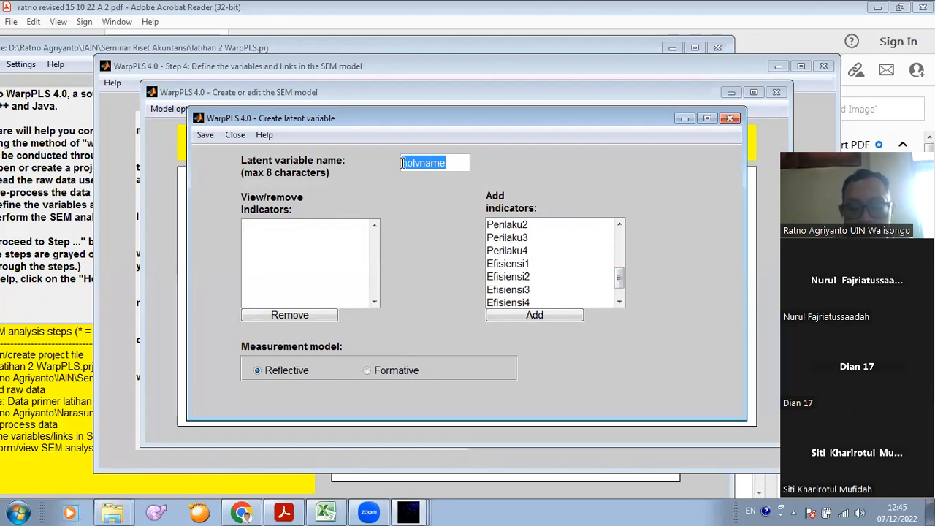
pyautogui.press('BackSpace')
pyautogui.write('Perilak')
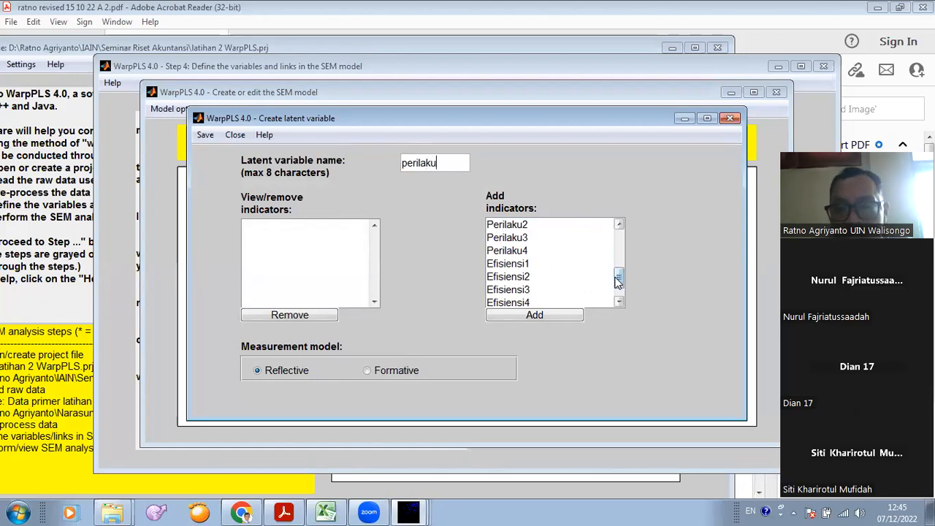
# Assign the indicators Perilaku1 through Perilaku4 to the perilaku latent variable and save its settings.
pyautogui.moveTo(619, 280); pyautogui.dragTo(619, 268)
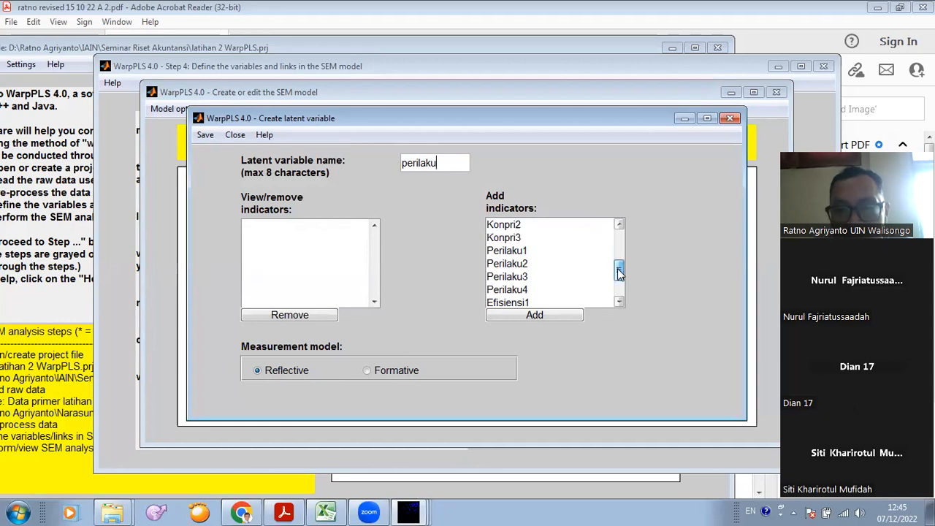
pyautogui.click(533, 252)
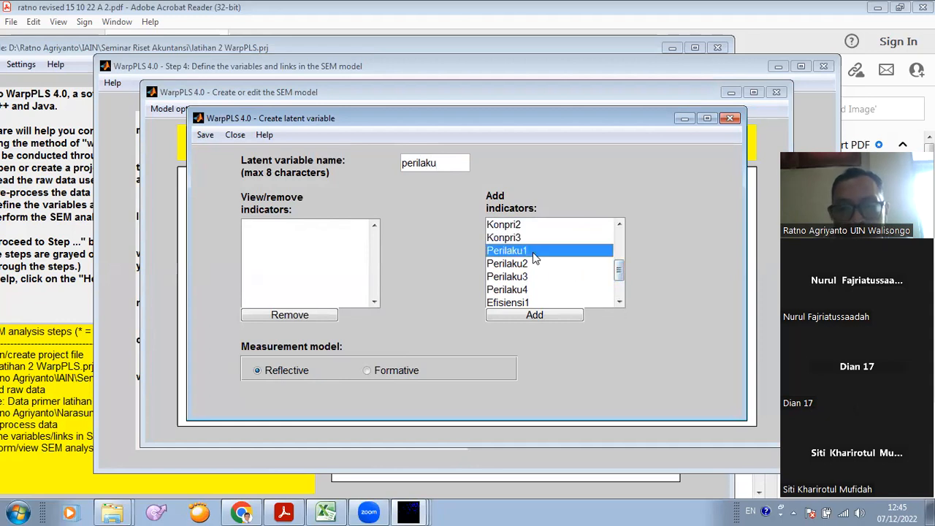
pyautogui.click(534, 313)
pyautogui.click(534, 314)
pyautogui.click(534, 313)
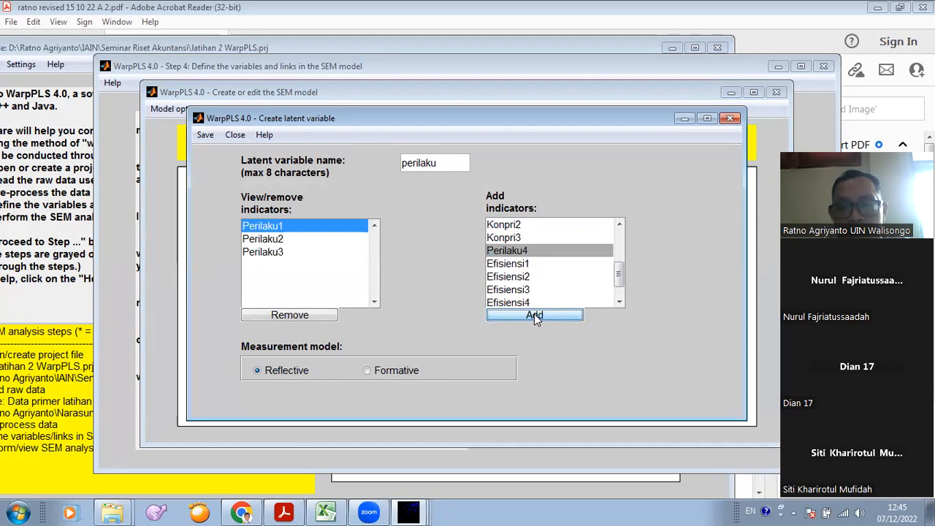
pyautogui.click(535, 314)
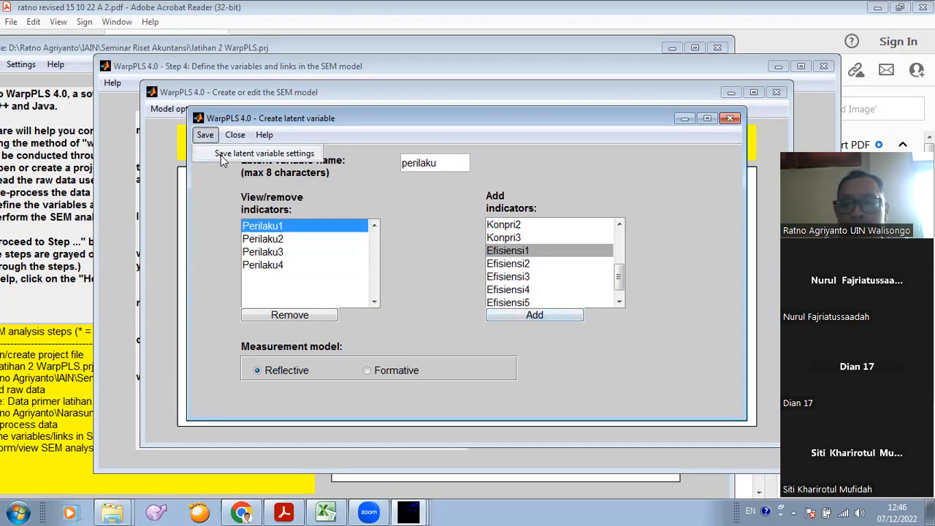
pyautogui.click(221, 157)
# Arrange the Trust, Minat and perilaku ellipses in an evenly spaced horizontal row across the middle of the canvas.
pyautogui.moveTo(582, 255); pyautogui.dragTo(650, 280)
pyautogui.moveTo(413, 264); pyautogui.dragTo(444, 282)
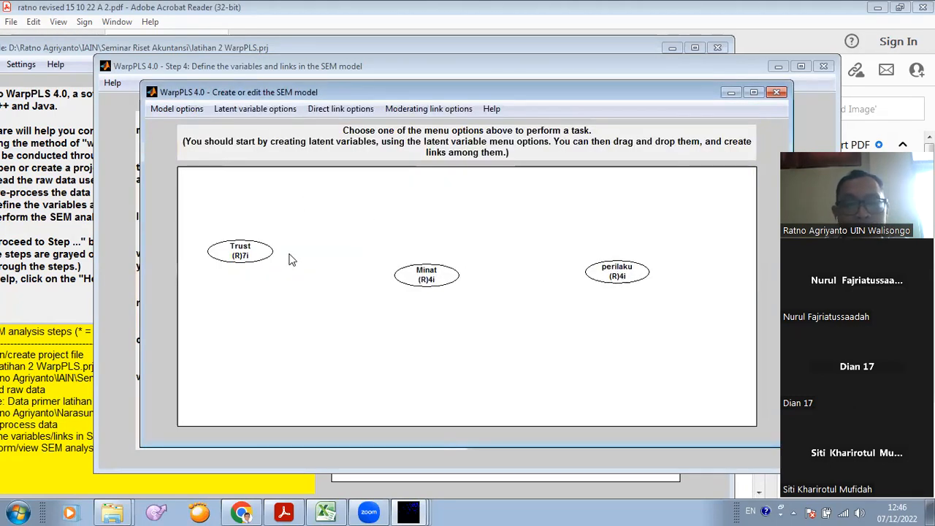
pyautogui.moveTo(238, 253); pyautogui.dragTo(273, 282)
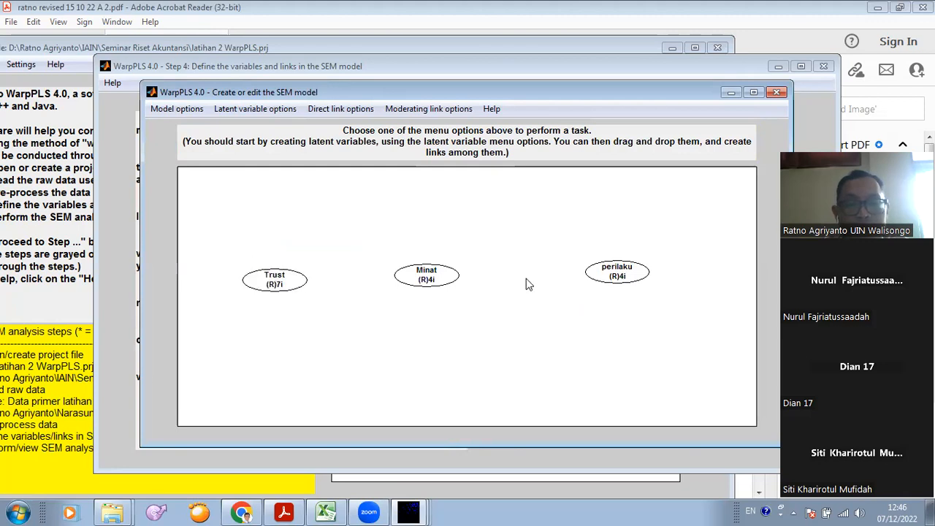
pyautogui.moveTo(613, 283); pyautogui.dragTo(597, 290)
pyautogui.moveTo(430, 281); pyautogui.dragTo(440, 285)
pyautogui.click(600, 280)
pyautogui.moveTo(601, 280); pyautogui.dragTo(608, 285)
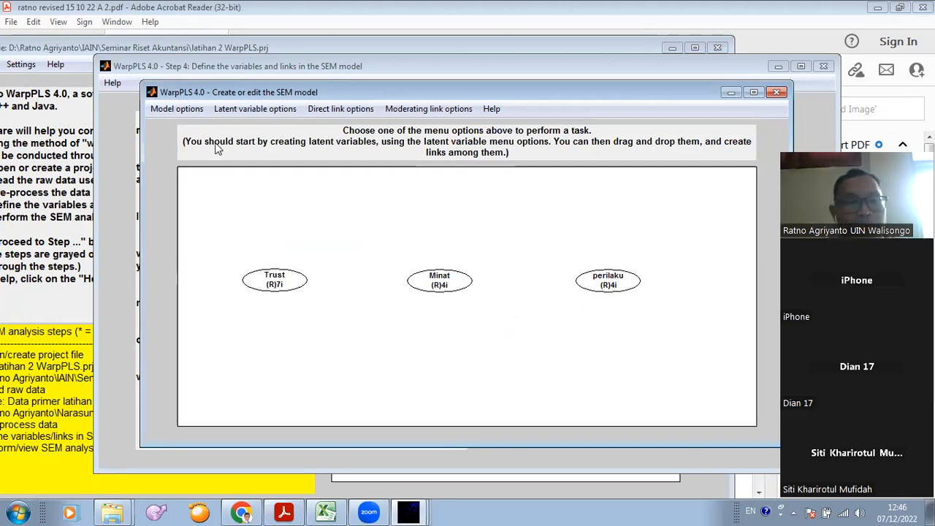
# Create a new latent variable above the row, between Minat and perilaku, and name it efisien.
pyautogui.click(272, 109)
pyautogui.click(269, 127)
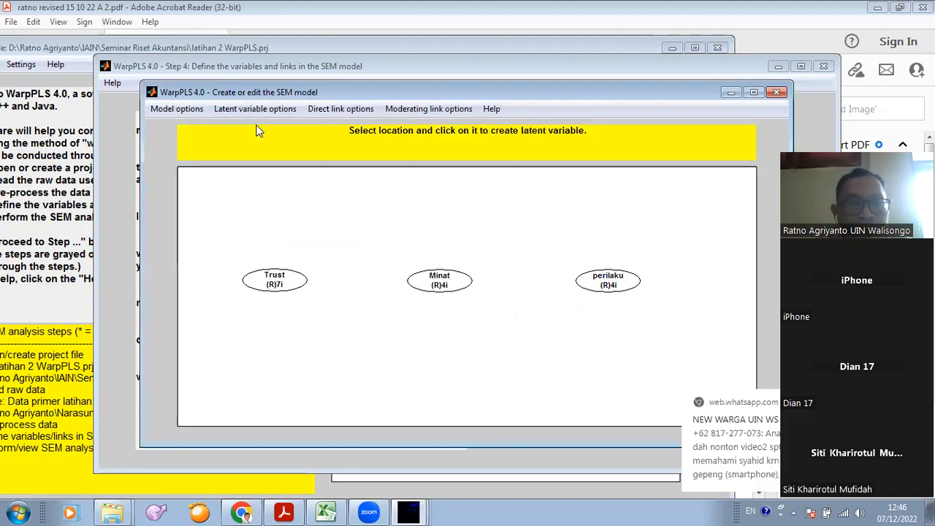
pyautogui.click(520, 204)
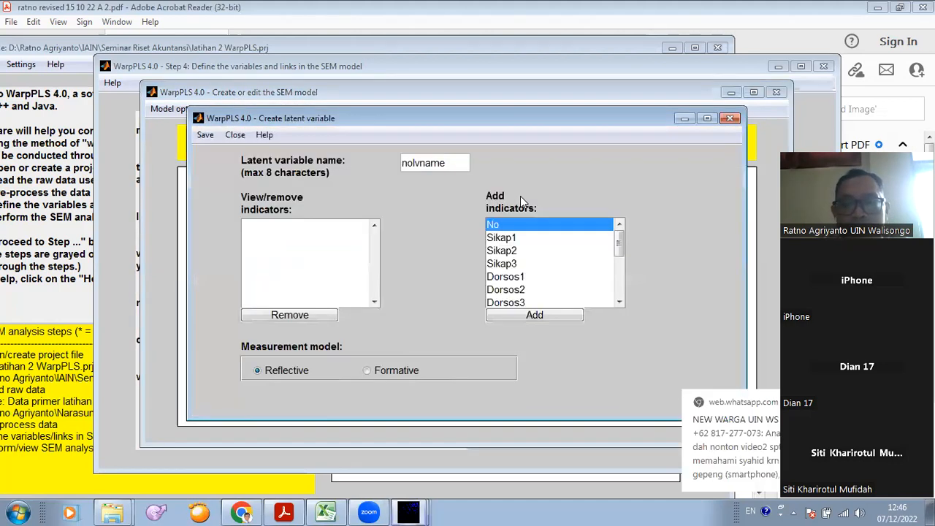
pyautogui.moveTo(621, 241); pyautogui.dragTo(624, 256)
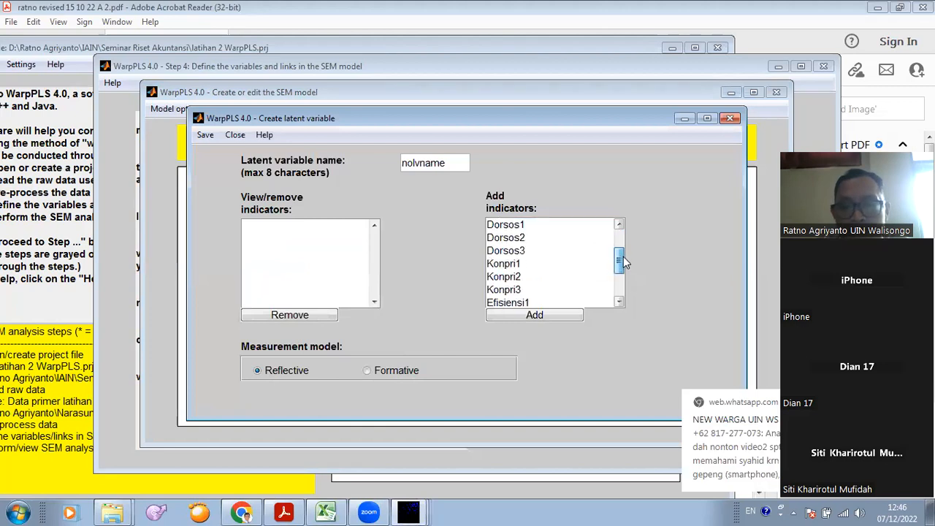
pyautogui.moveTo(458, 164); pyautogui.dragTo(410, 164)
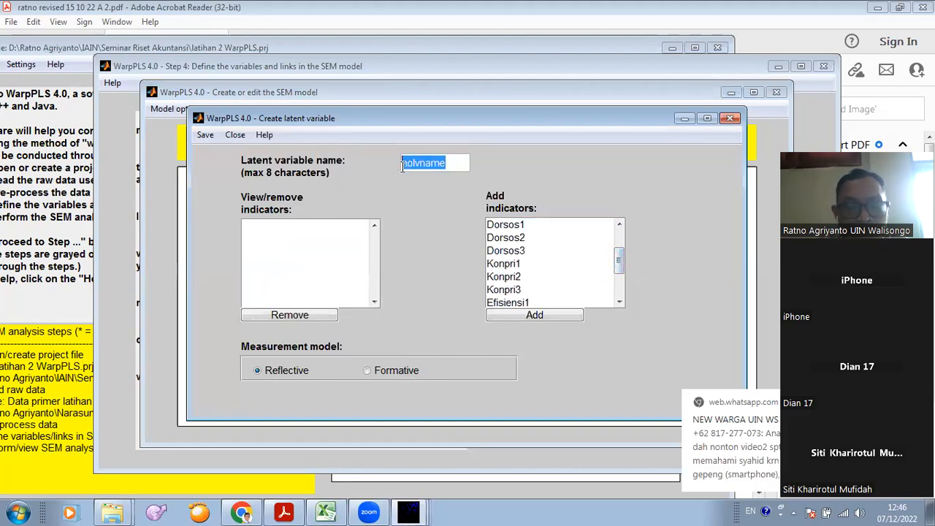
pyautogui.press('BackSpace')
pyautogui.write('efisi')
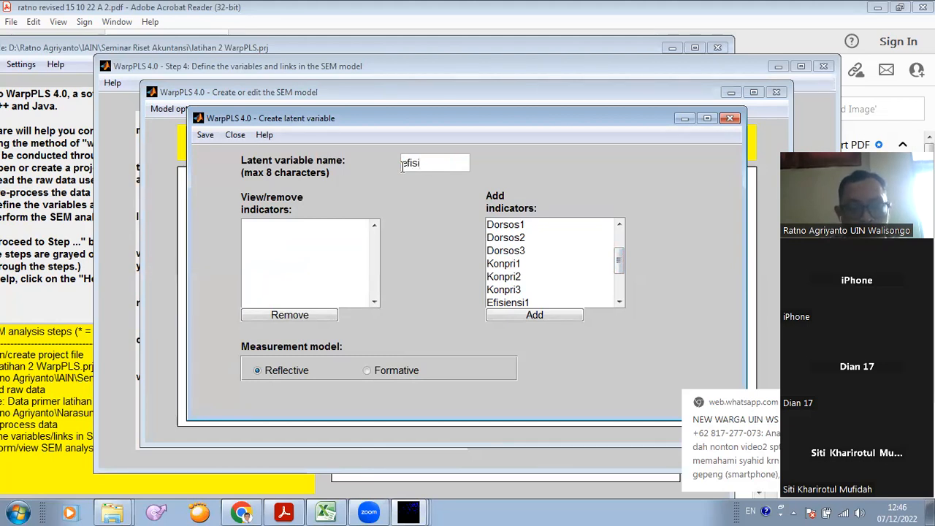
pyautogui.write('enssi')
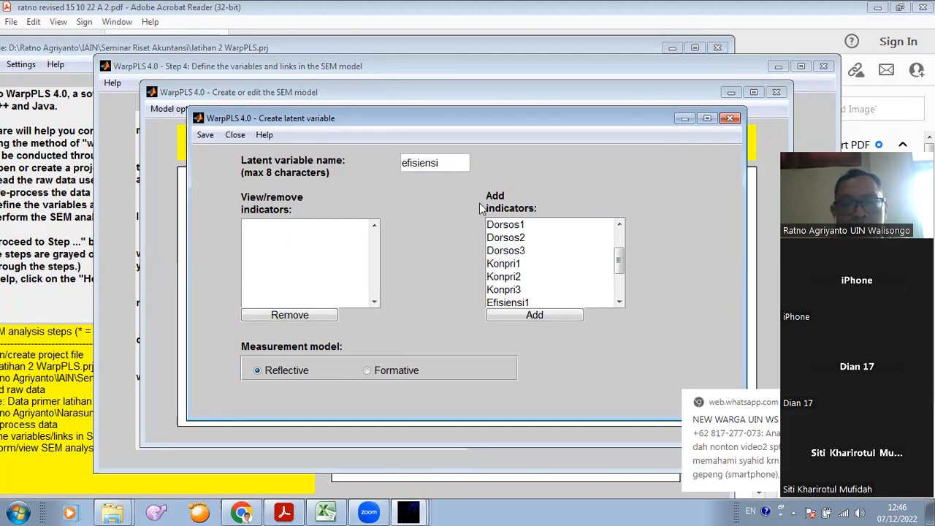
pyautogui.click(577, 214)
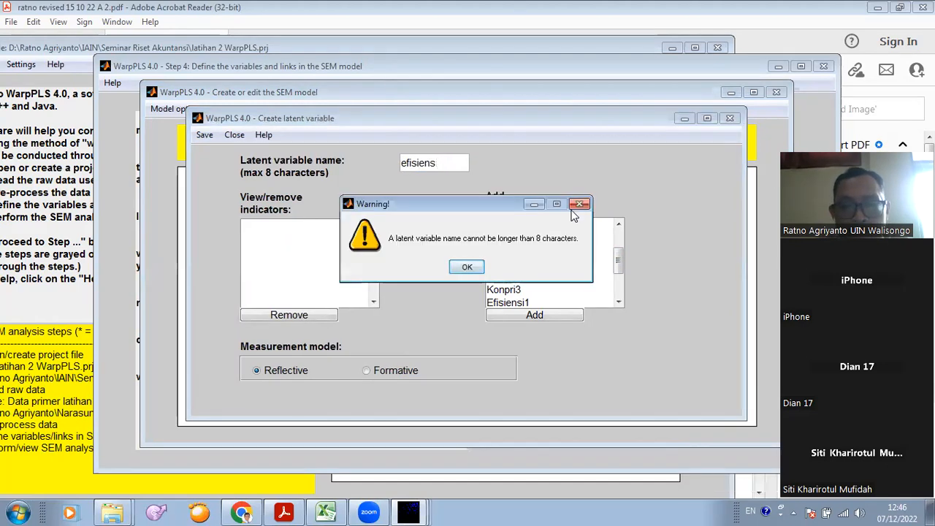
pyautogui.click(480, 268)
pyautogui.press('BackSpace')
# Assign the indicators Efisiensi1 through Efisiensi6 to the efisien latent variable and save its settings.
pyautogui.moveTo(620, 256); pyautogui.dragTo(619, 282)
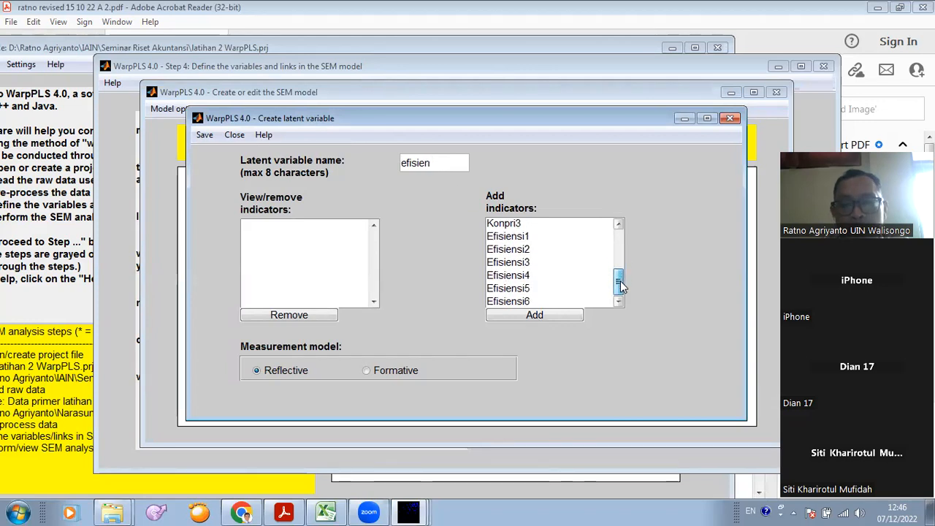
pyautogui.click(508, 236)
pyautogui.click(529, 320)
pyautogui.click(530, 320)
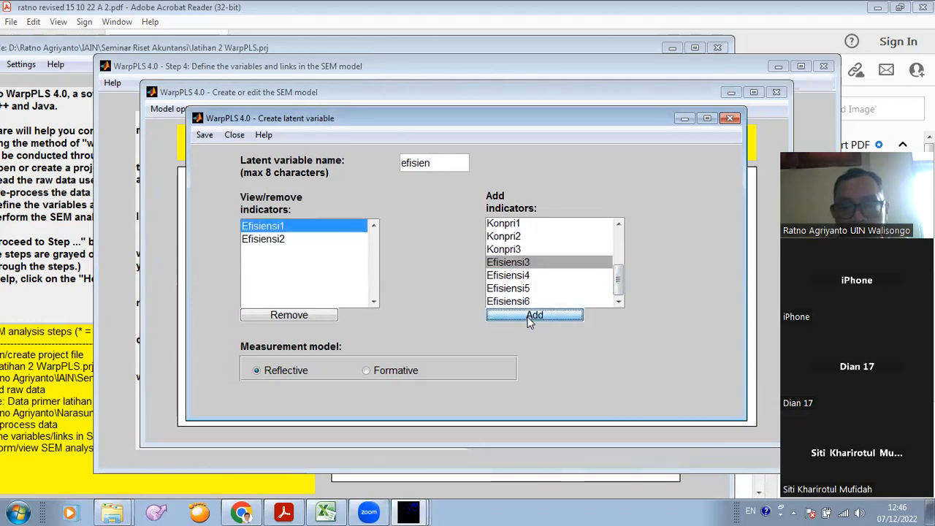
pyautogui.click(529, 320)
pyautogui.click(529, 320)
pyautogui.click(530, 320)
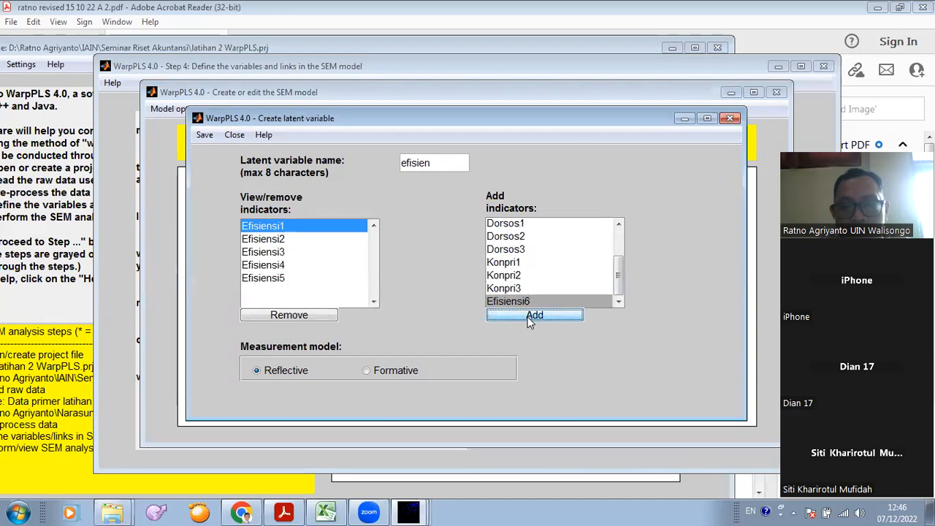
pyautogui.click(531, 320)
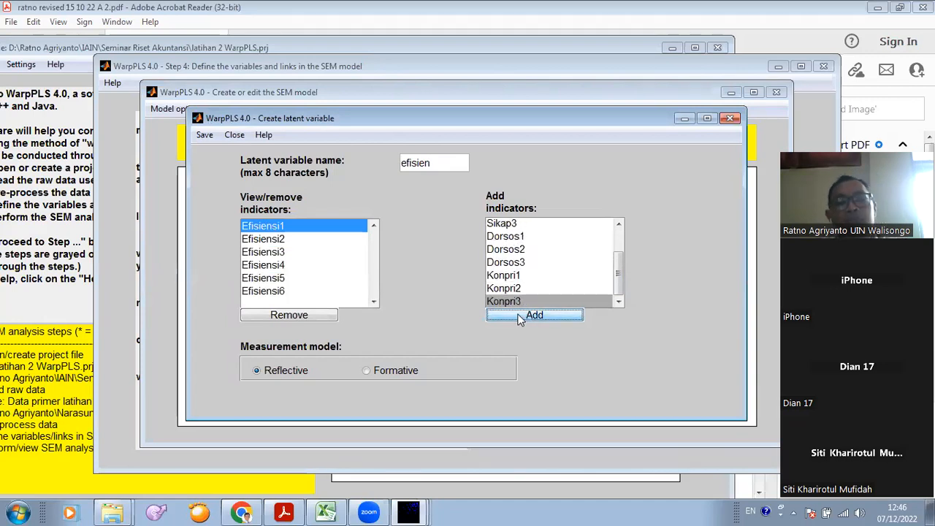
pyautogui.click(206, 135)
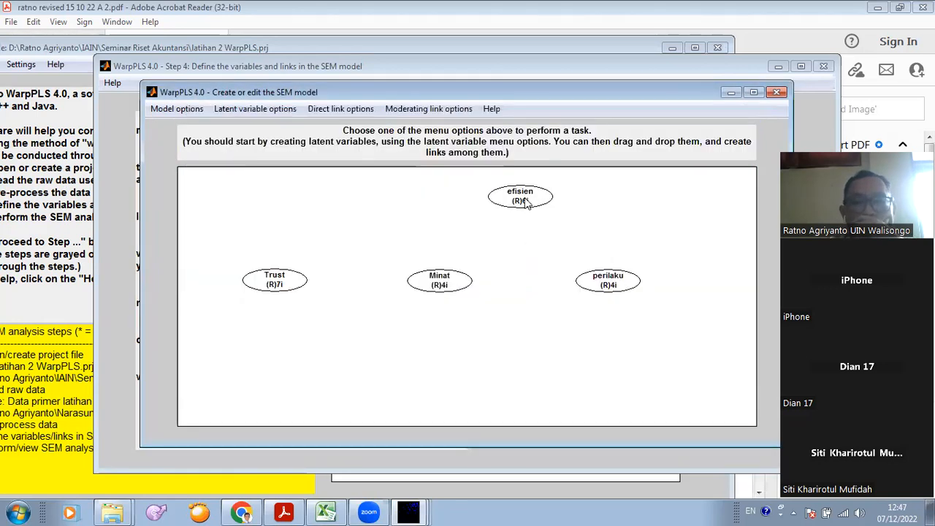
# Reposition the Minat, perilaku and Trust ellipses to spread them slightly lower and wider across the canvas beneath efisien.
pyautogui.moveTo(428, 287)
pyautogui.mouseDown()
pyautogui.moveTo(418, 291)
pyautogui.moveTo(434, 290)
pyautogui.mouseUp()
pyautogui.moveTo(608, 283); pyautogui.dragTo(616, 294)
pyautogui.moveTo(278, 288); pyautogui.dragTo(264, 301)
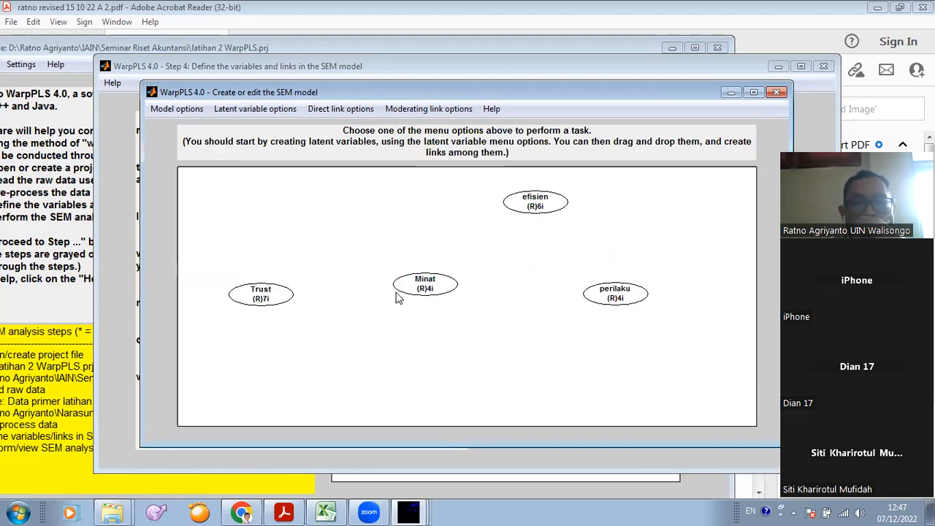
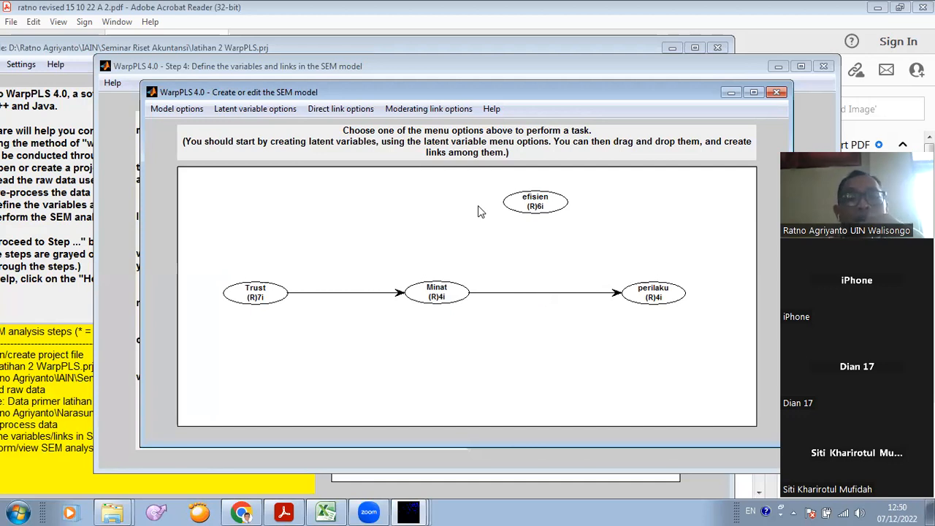
# Create a moderating link from efisien to the Minat–perilaku direct link and align the efisien ellipse so the link runs vertically.
pyautogui.click(438, 115)
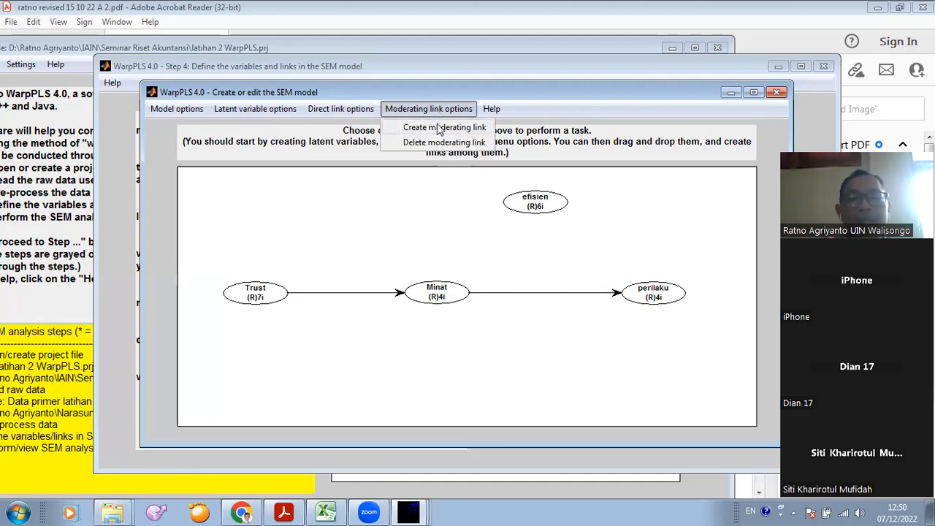
pyautogui.click(438, 128)
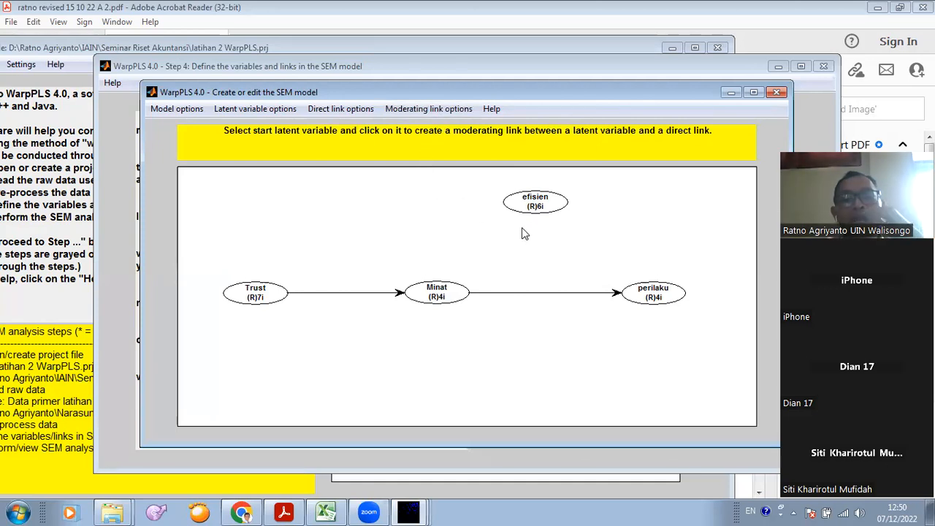
pyautogui.click(537, 209)
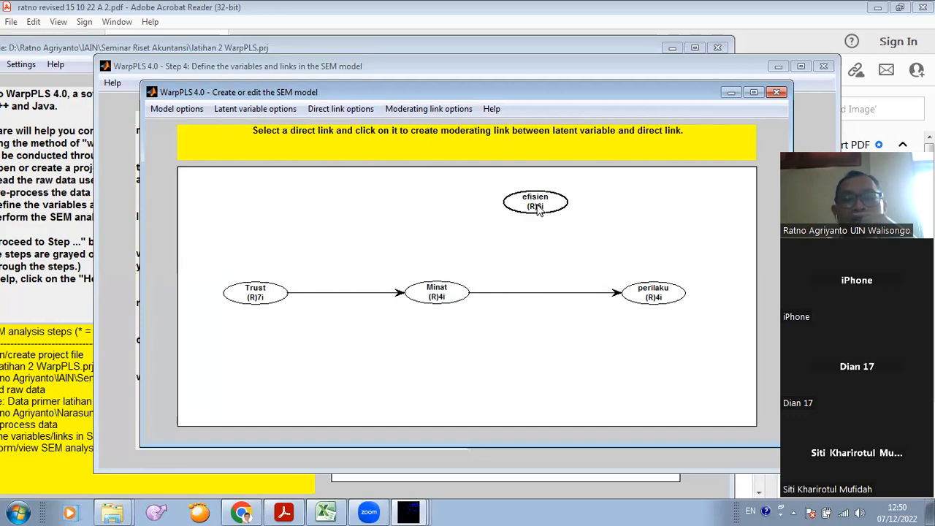
pyautogui.click(543, 296)
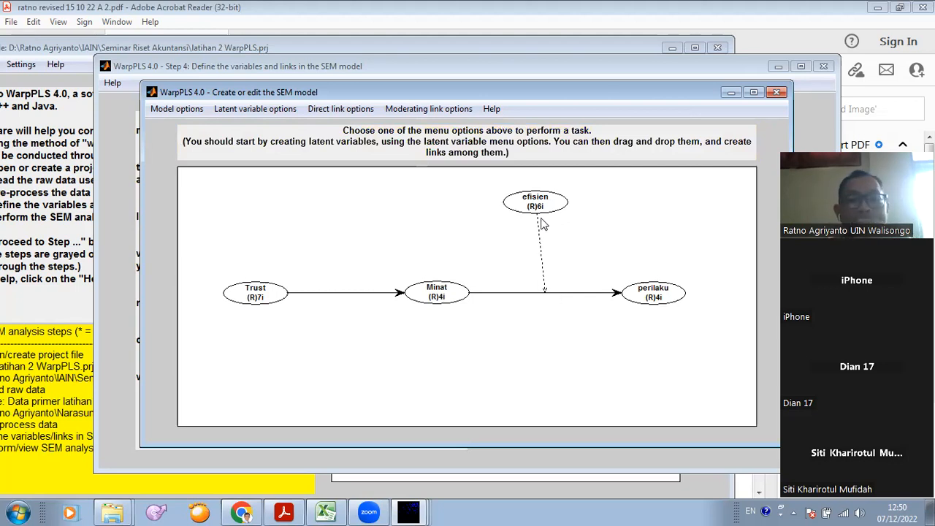
pyautogui.moveTo(538, 205); pyautogui.dragTo(547, 208)
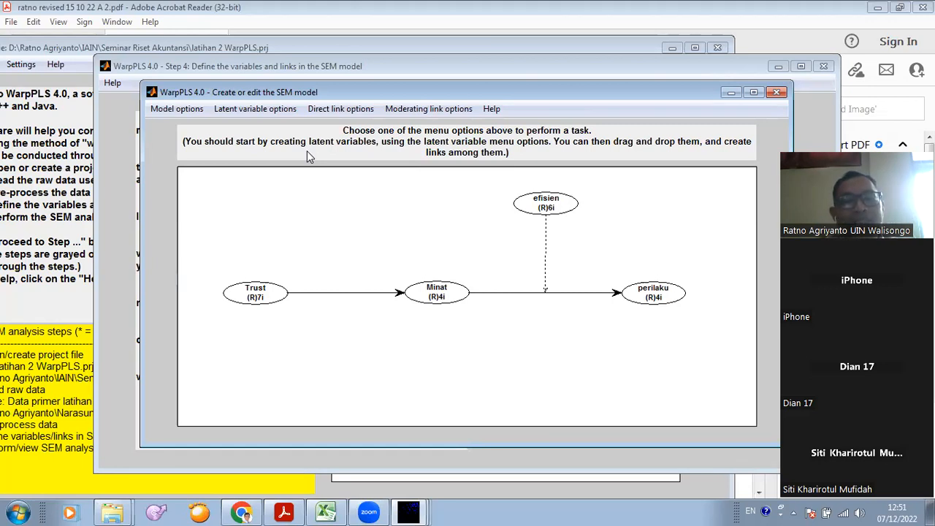
# Export the model diagram as a .jpg file named gambar model in the Seminar Riset Akuntansi folder.
pyautogui.click(177, 108)
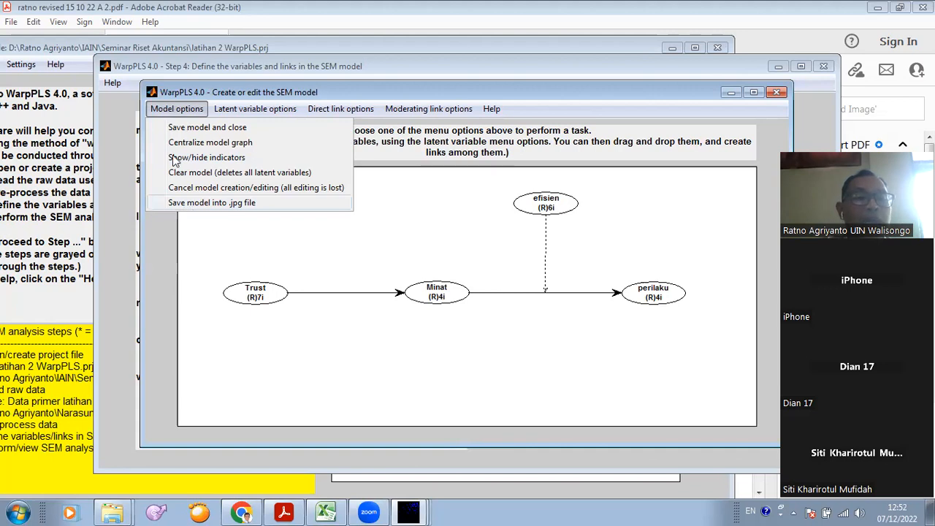
pyautogui.click(194, 205)
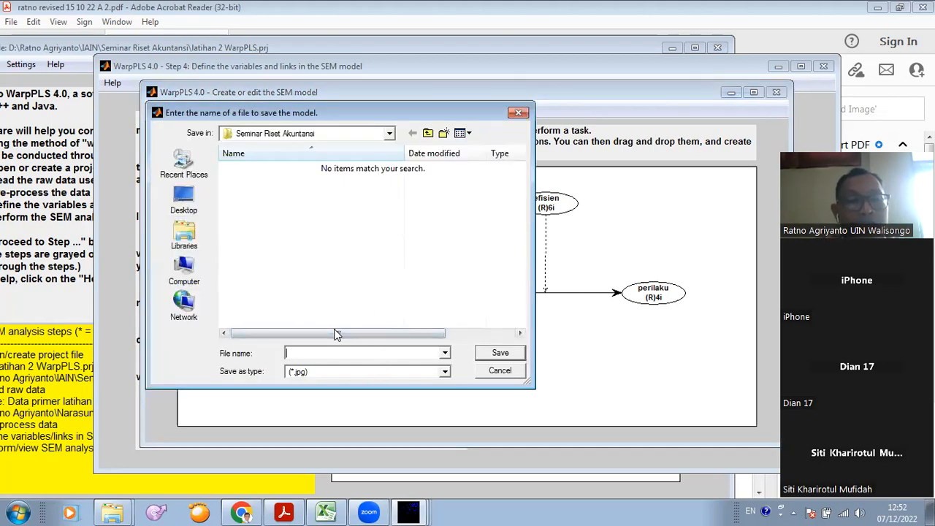
pyautogui.write('gambar')
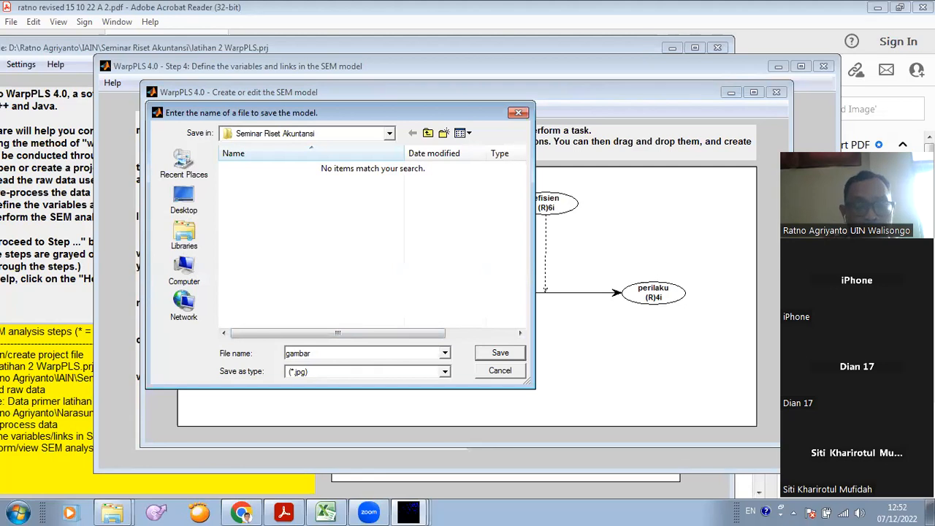
pyautogui.write(' model')
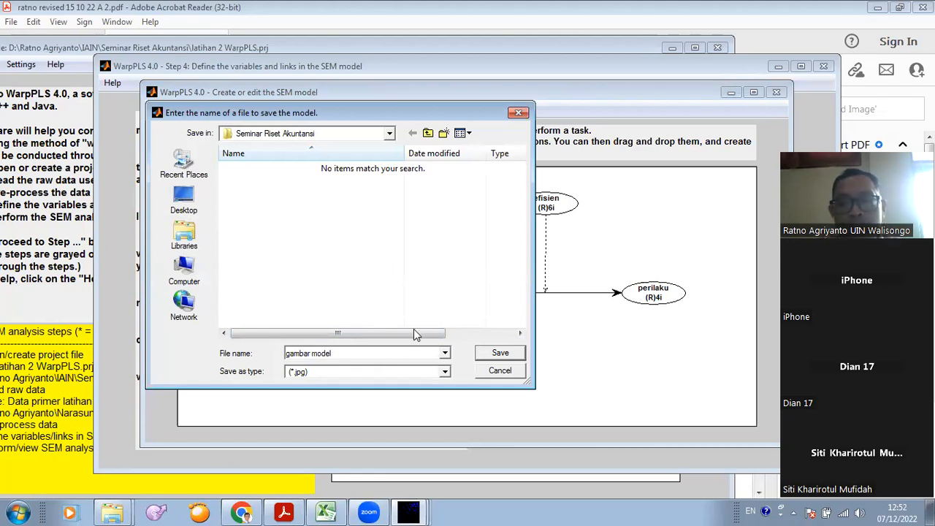
pyautogui.click(501, 354)
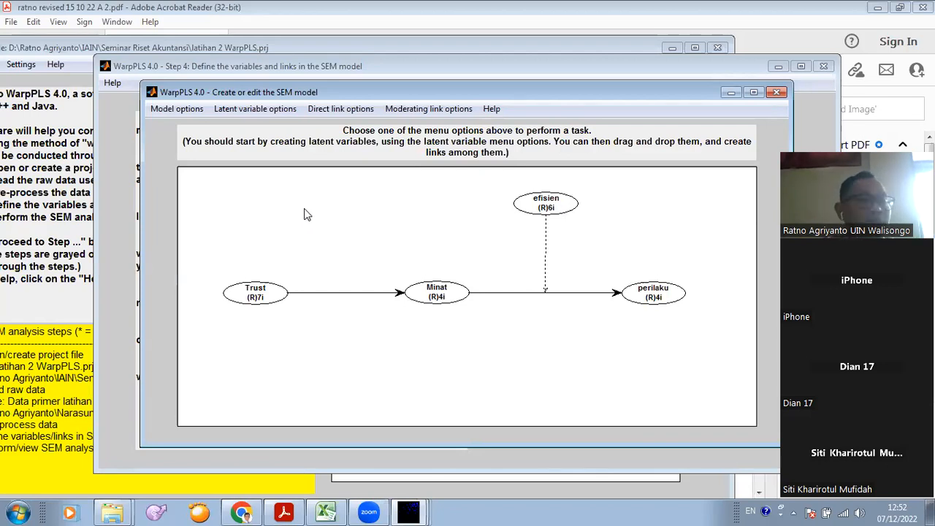
# Save the SEM model, close the model editor and accept the default inner model algorithm settings.
pyautogui.click(176, 110)
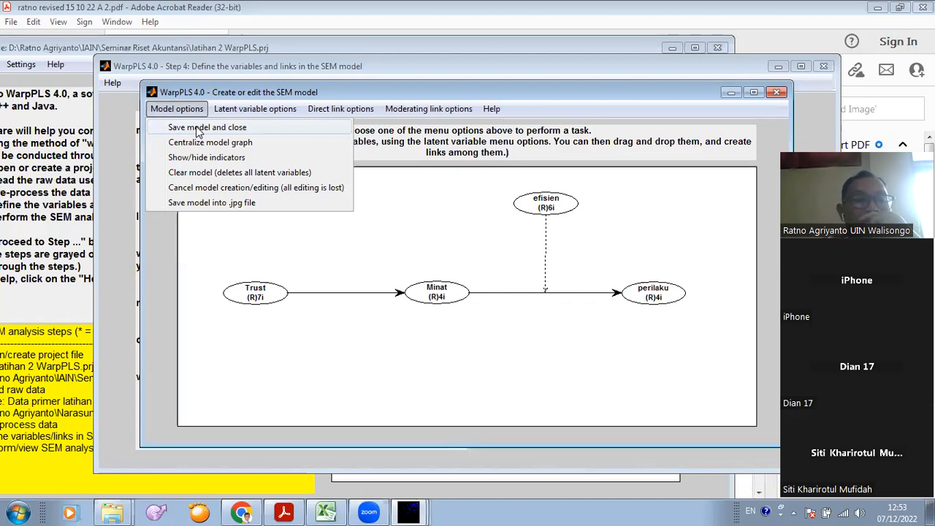
pyautogui.click(198, 130)
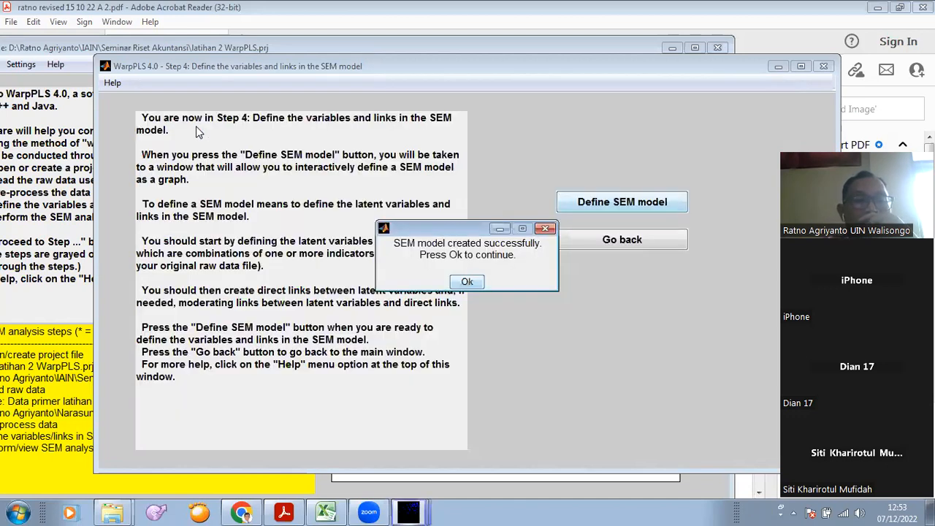
pyautogui.click(467, 282)
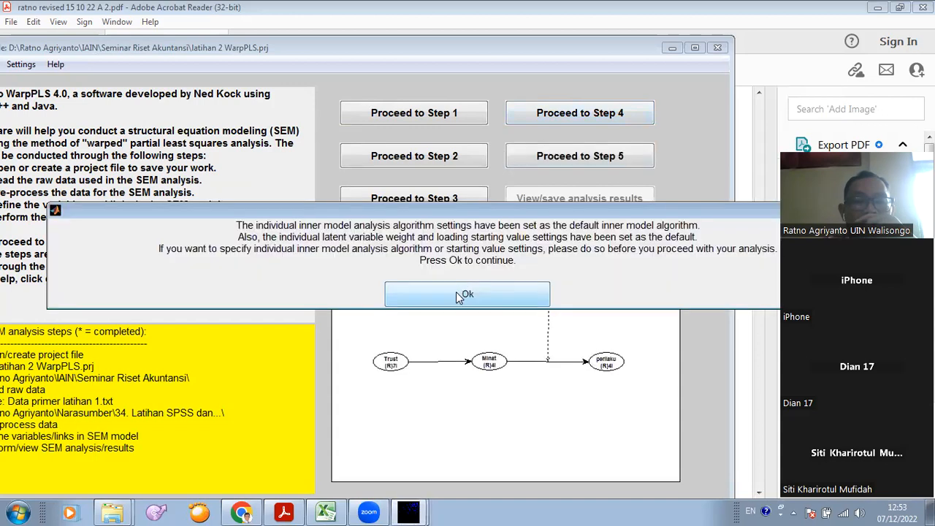
pyautogui.click(456, 294)
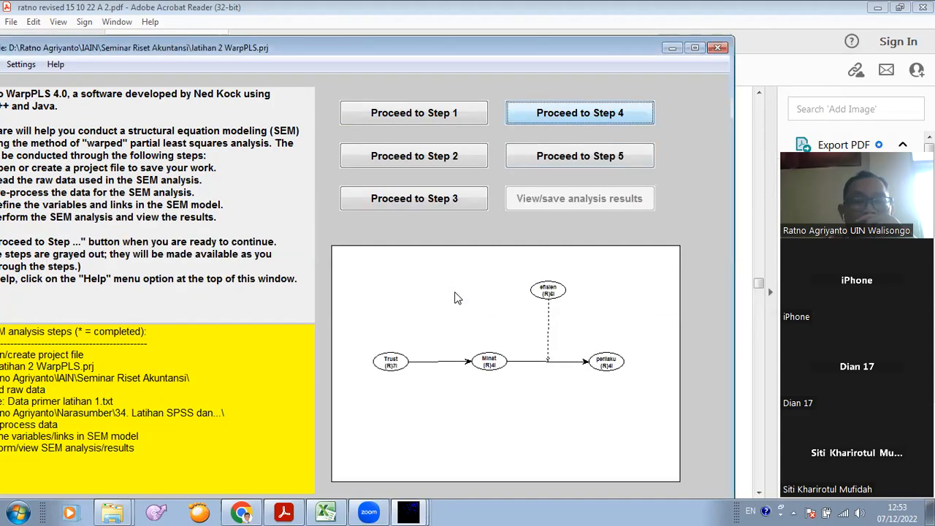
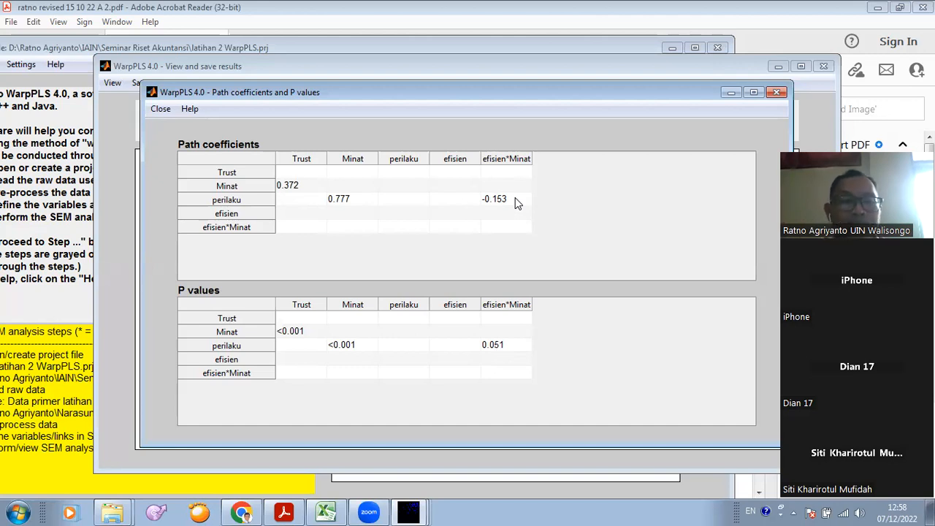
# Close the path coefficients and P values, and examine the combined loadings and cross-loadings of all indicators.
pyautogui.click(160, 109)
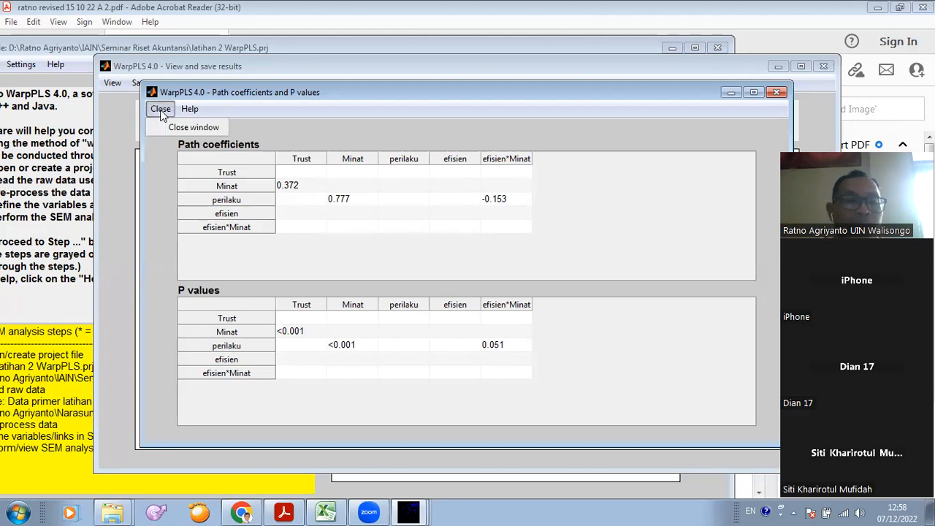
pyautogui.click(777, 93)
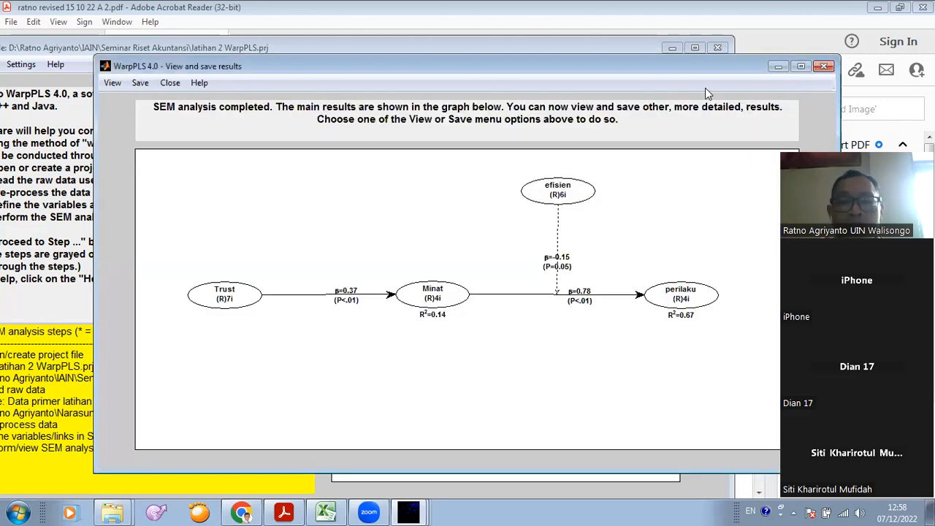
pyautogui.click(113, 83)
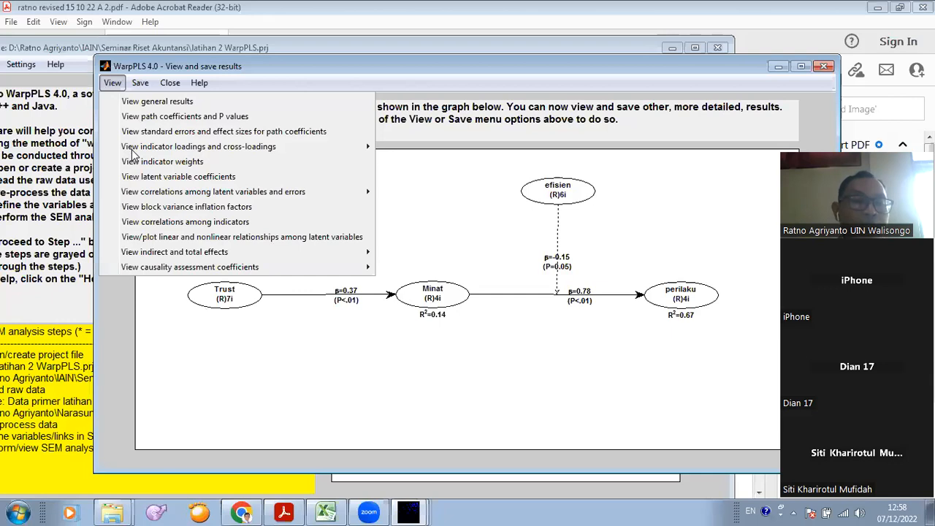
pyautogui.moveTo(135, 152)
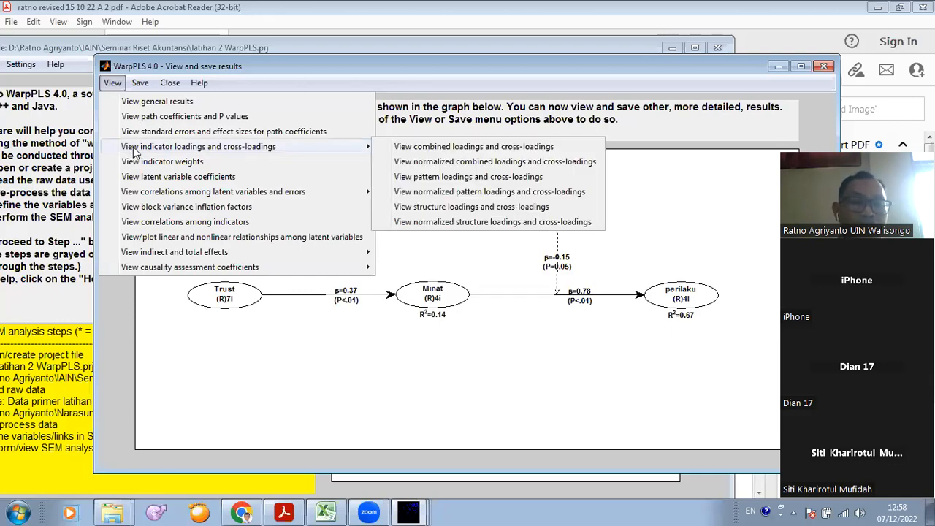
pyautogui.click(418, 150)
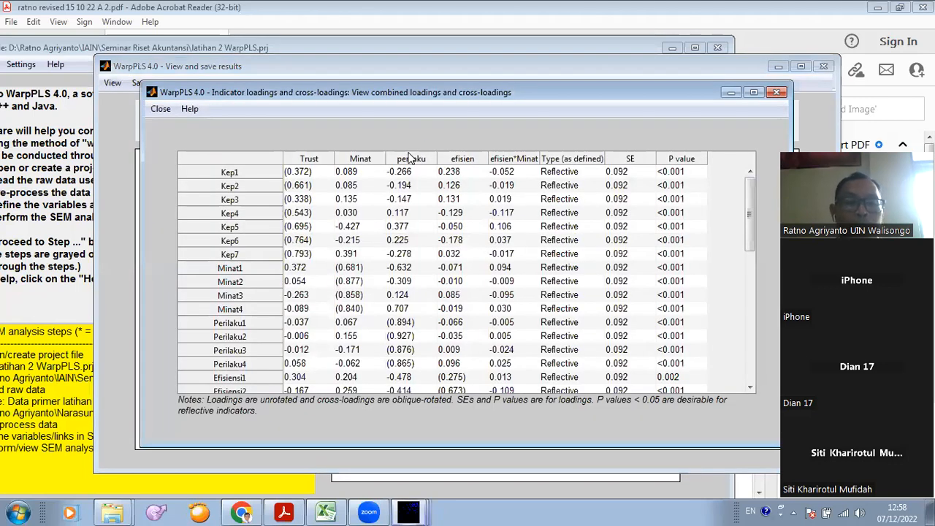
pyautogui.click(754, 288)
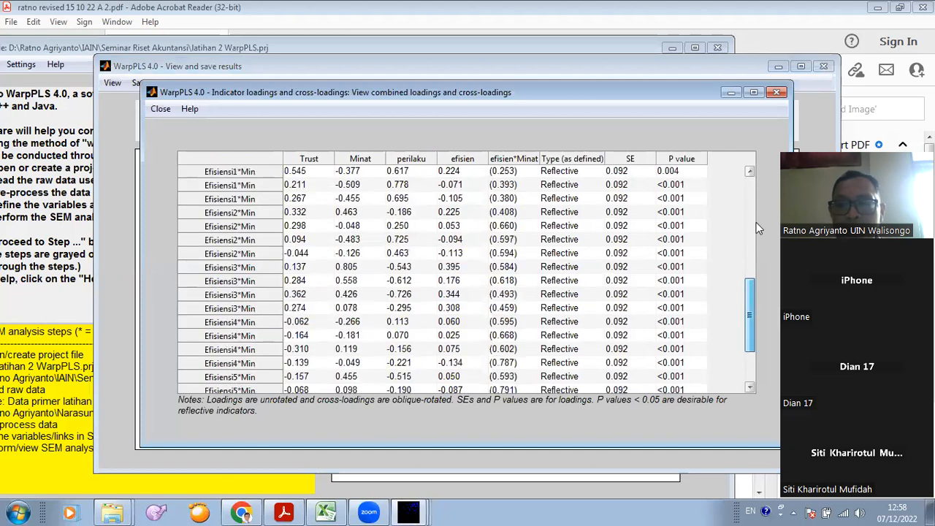
pyautogui.click(759, 182)
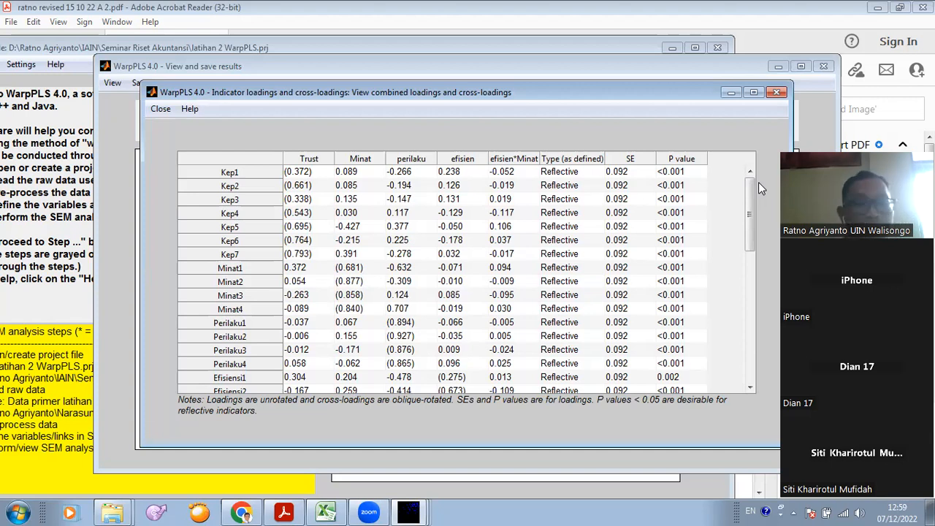
pyautogui.click(777, 93)
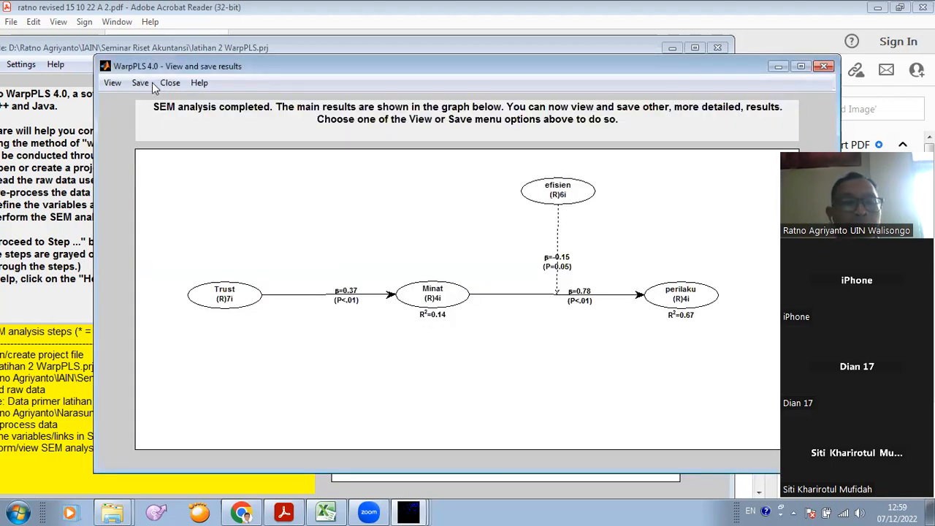
# Reopen the combined loadings and cross-loadings table to review the indicator loadings and their P values, and close it.
pyautogui.click(114, 82)
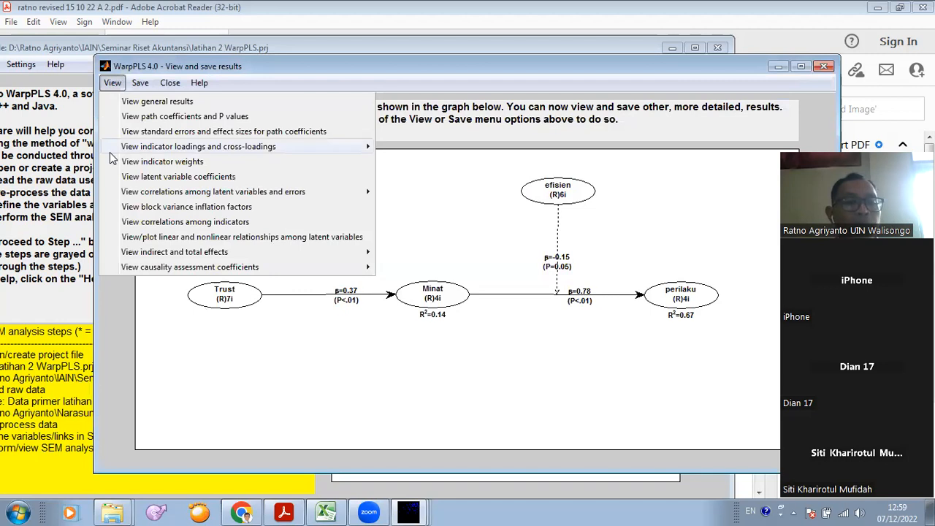
pyautogui.moveTo(125, 149)
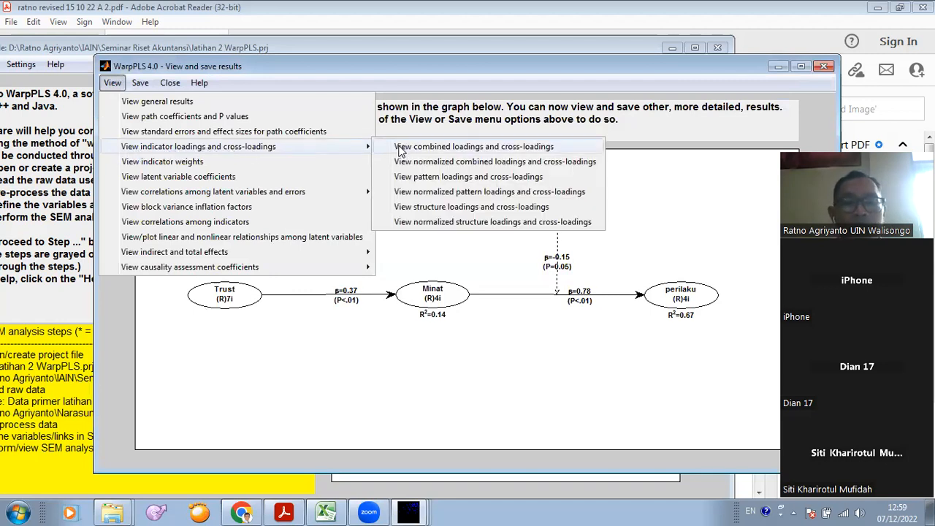
pyautogui.click(483, 148)
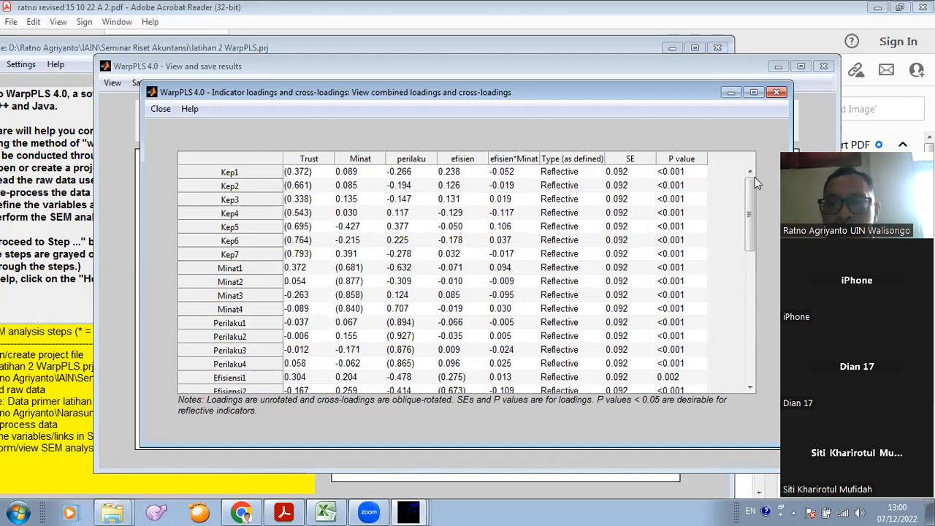
pyautogui.click(157, 106)
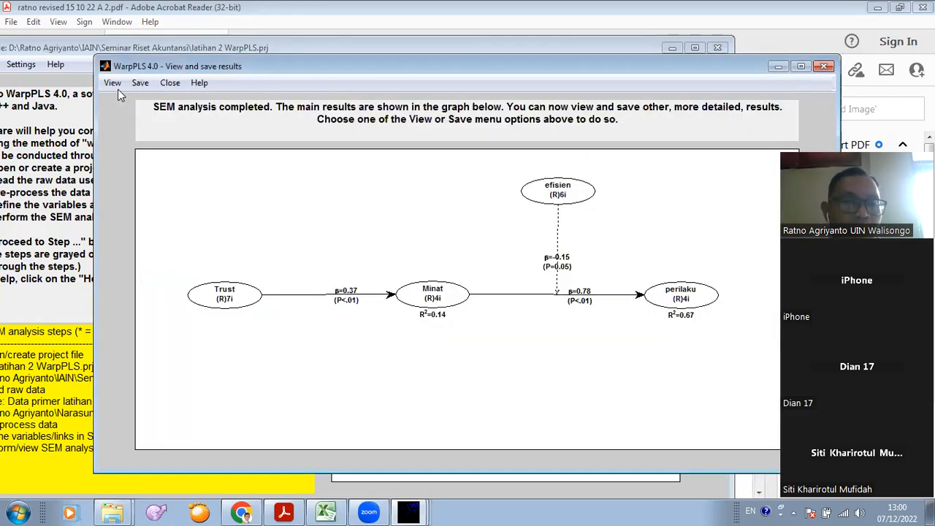
# Examine the model fit and quality indices and general model elements in the general results, and leave the results view.
pyautogui.click(111, 83)
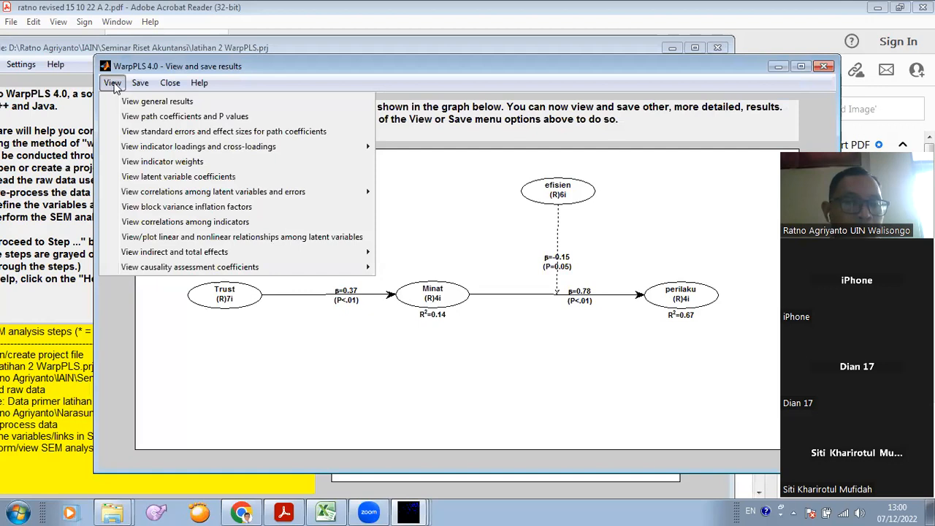
pyautogui.click(187, 107)
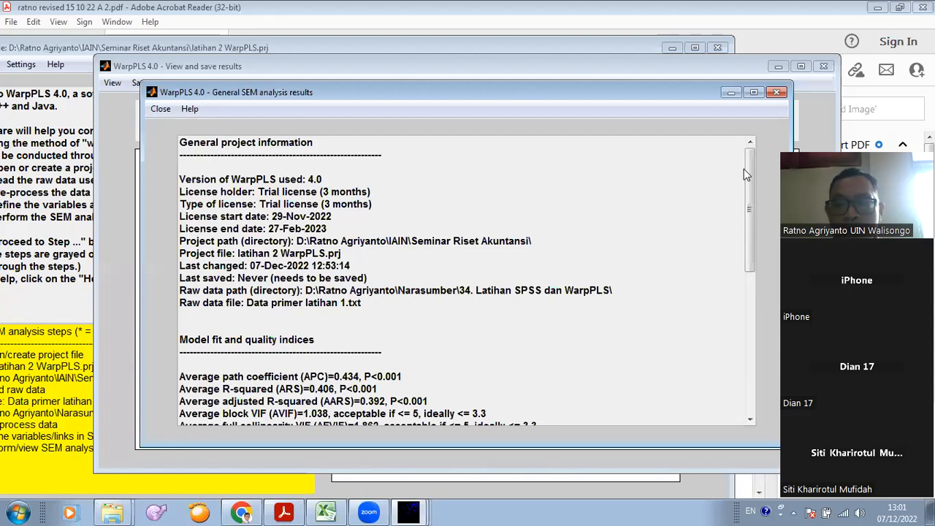
pyautogui.scroll(-4, 762, 241)
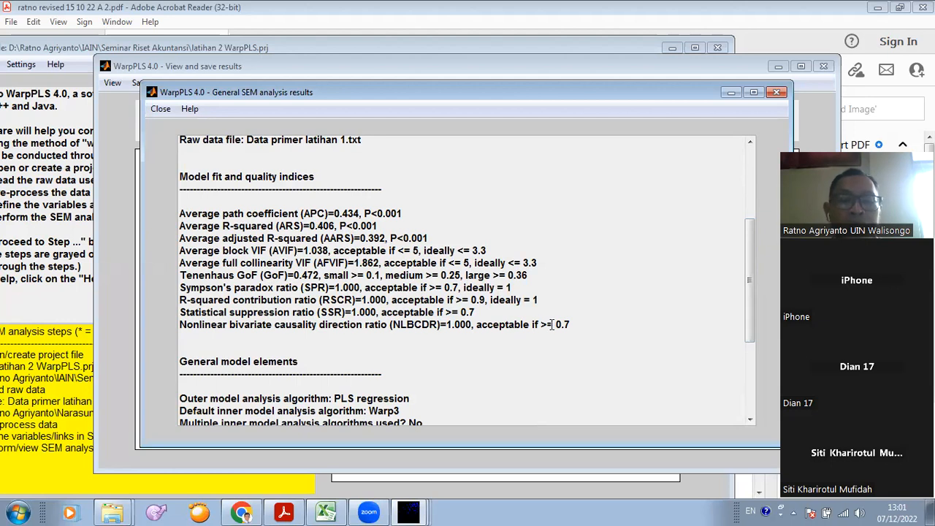
pyautogui.moveTo(749, 255); pyautogui.dragTo(747, 202)
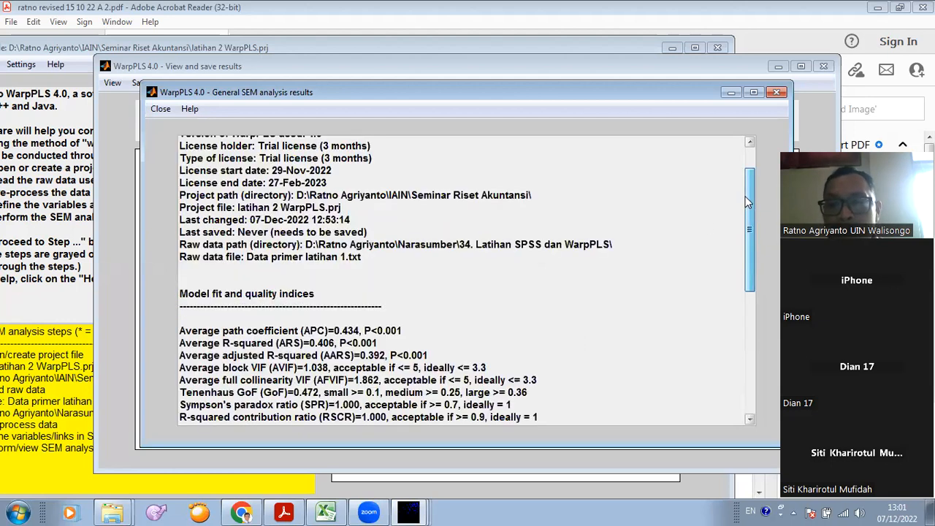
pyautogui.scroll(-5, 749, 285)
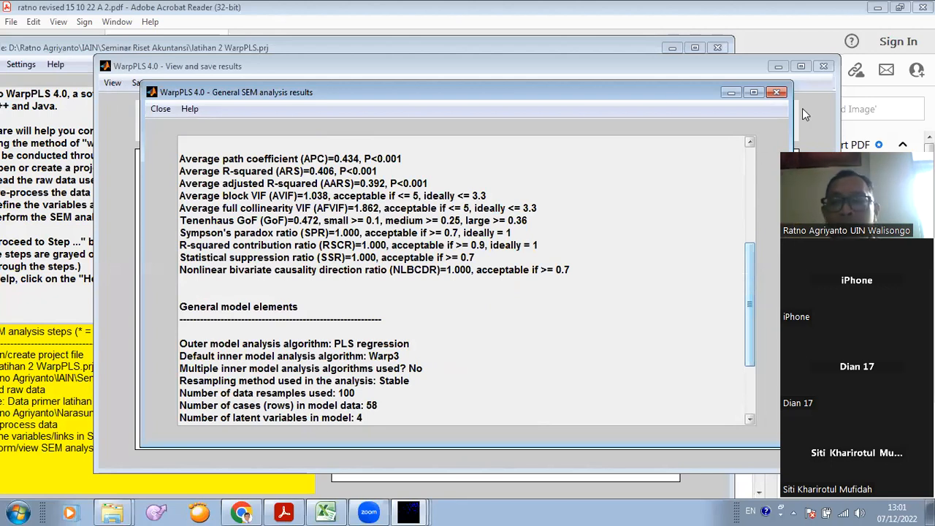
pyautogui.click(824, 66)
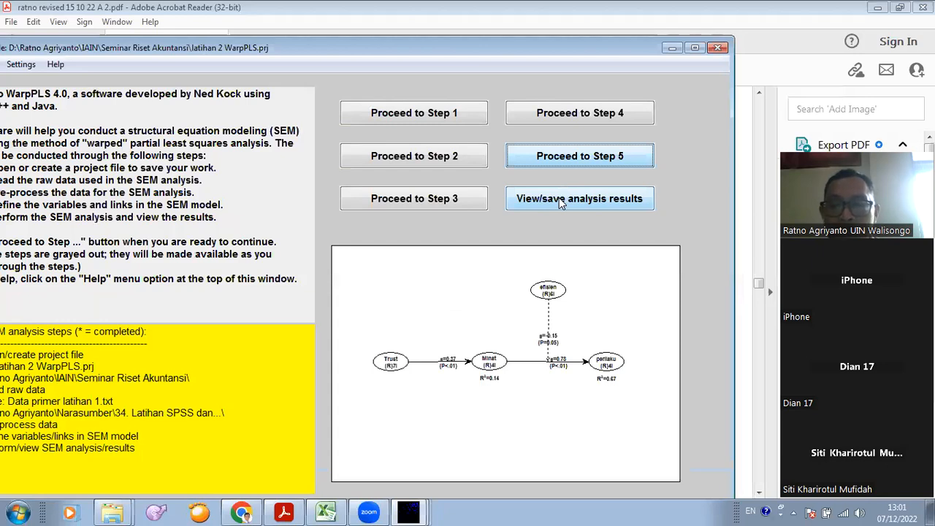
# Reopen the analysis results and look over the path model and the available detailed result views.
pyautogui.click(562, 203)
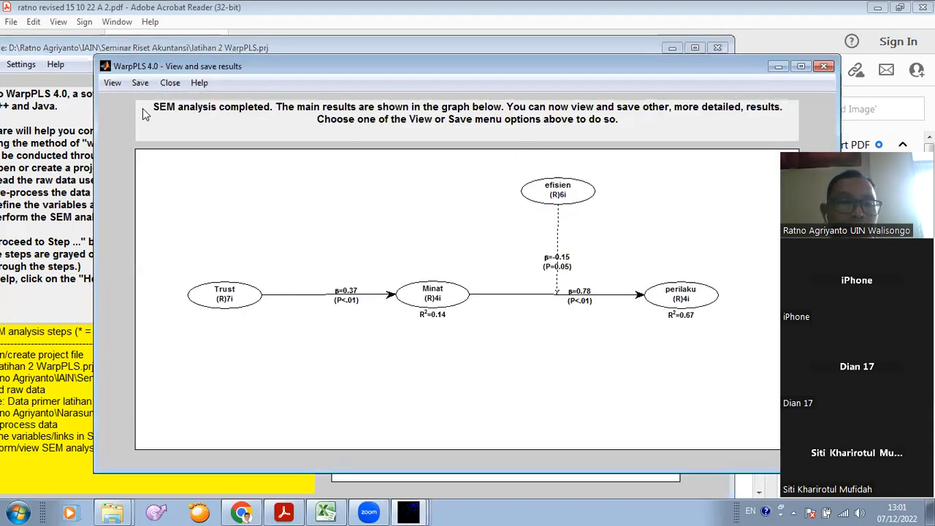
pyautogui.click(112, 84)
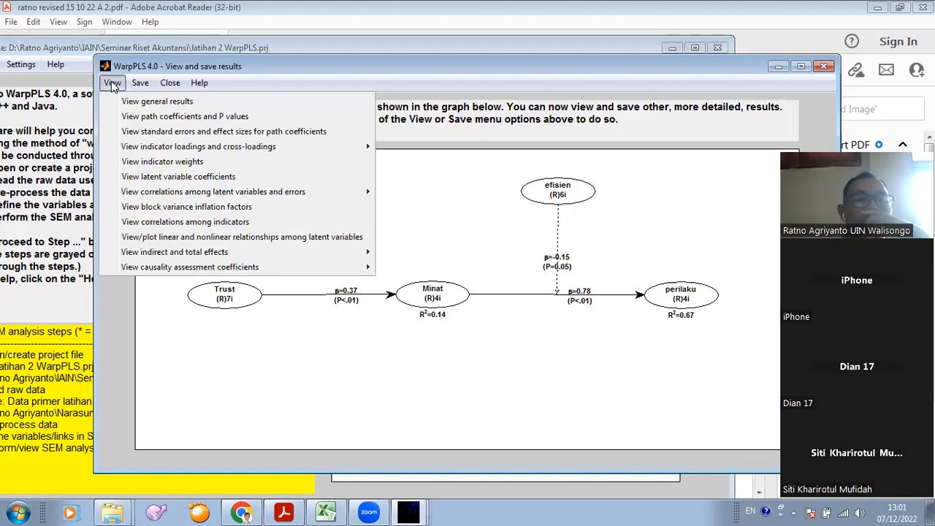
pyautogui.click(643, 211)
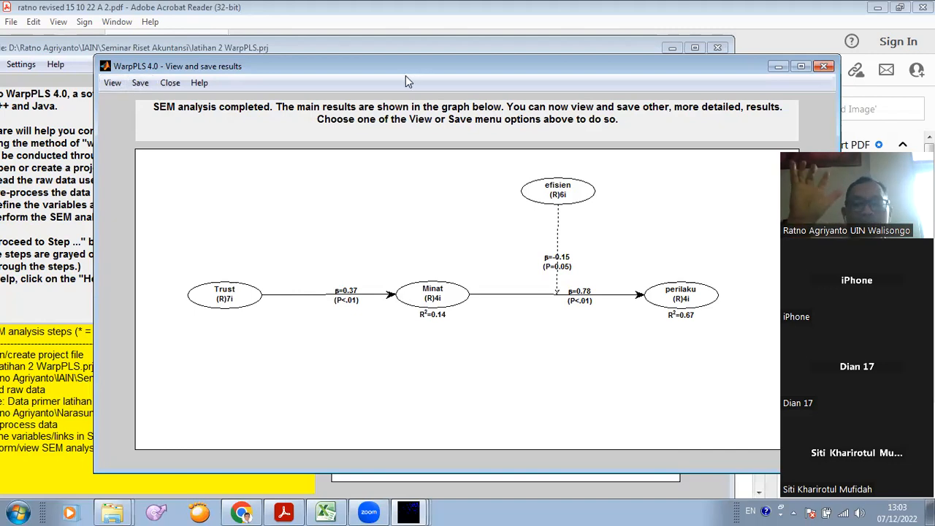
# Try to save the analysis results as a .txt file named Latihan in Seminar Riset Akuntansi, dismiss the alerts and leave the results view.
pyautogui.click(140, 85)
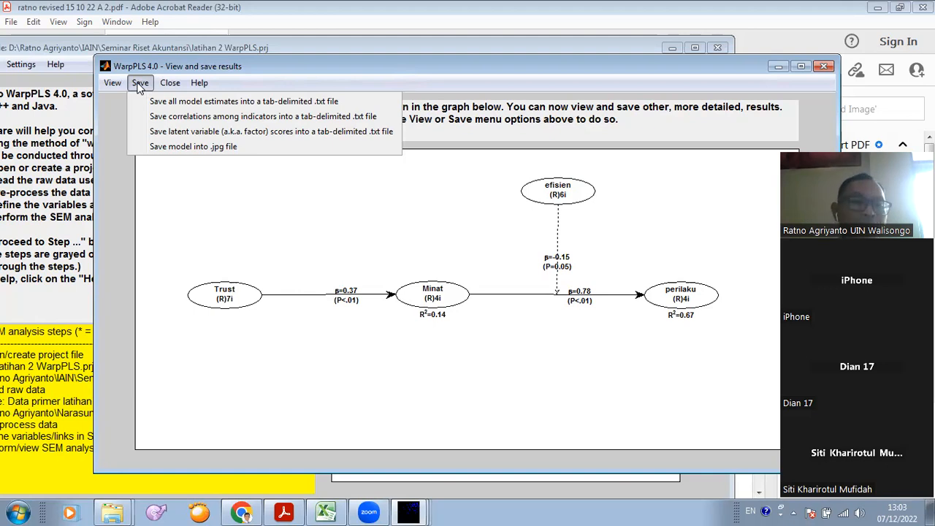
pyautogui.moveTo(103, 85)
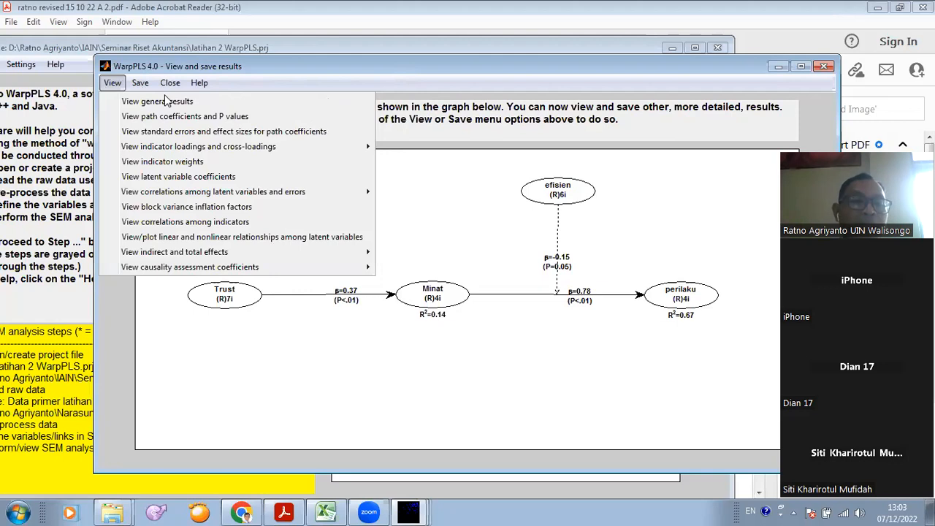
pyautogui.press('Right')
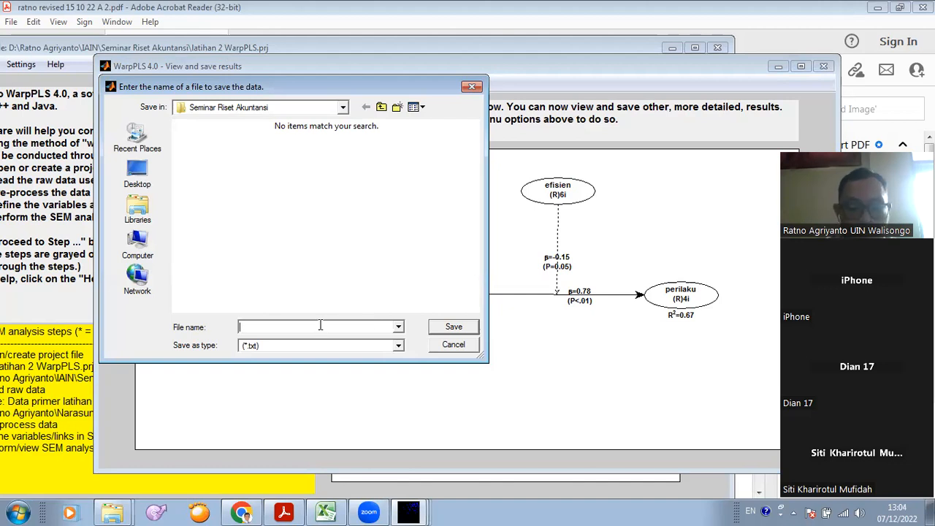
pyautogui.write('Latihan')
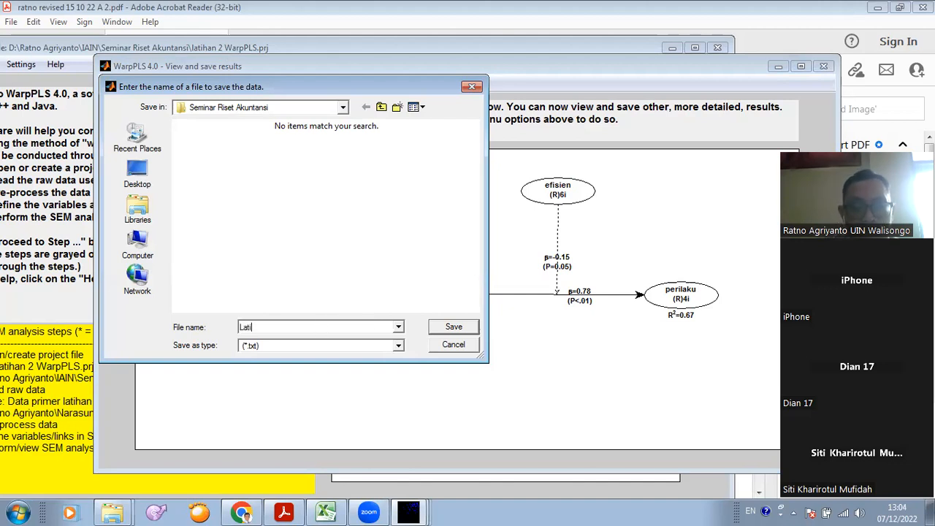
pyautogui.click(456, 327)
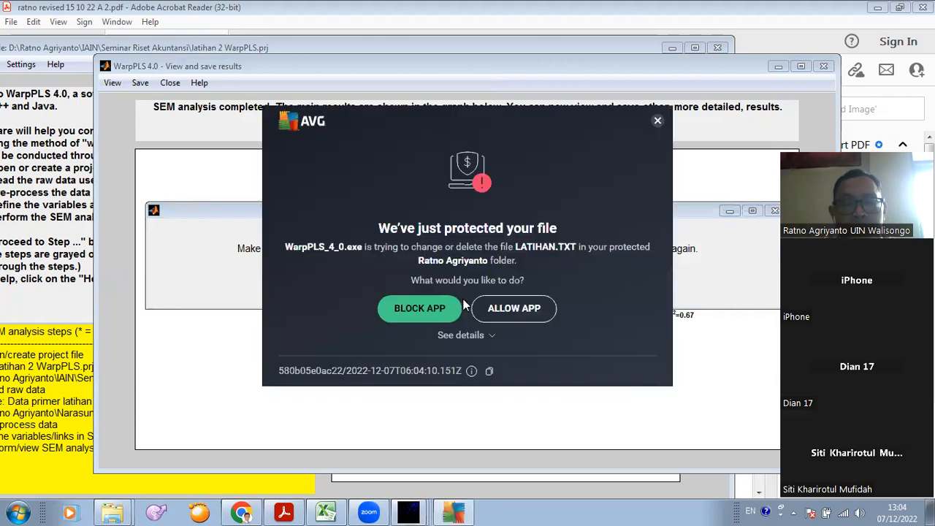
pyautogui.click(657, 122)
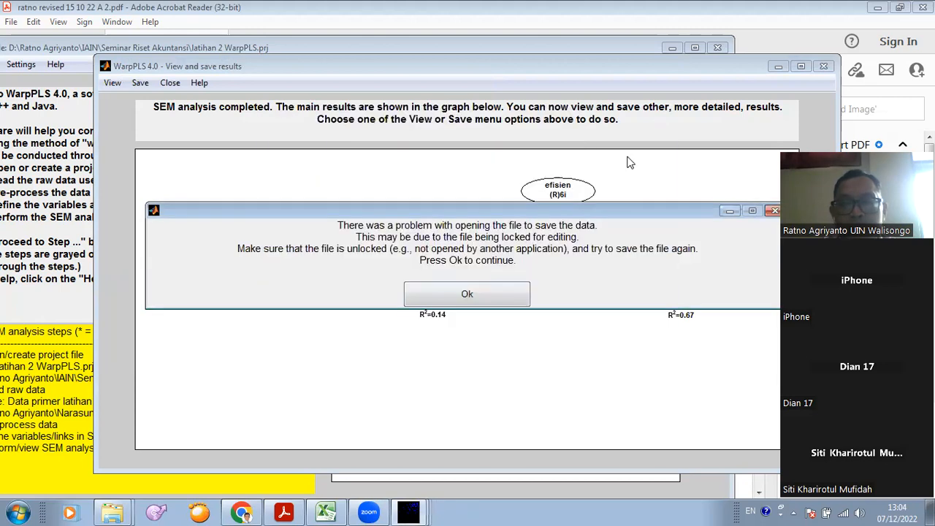
pyautogui.click(492, 293)
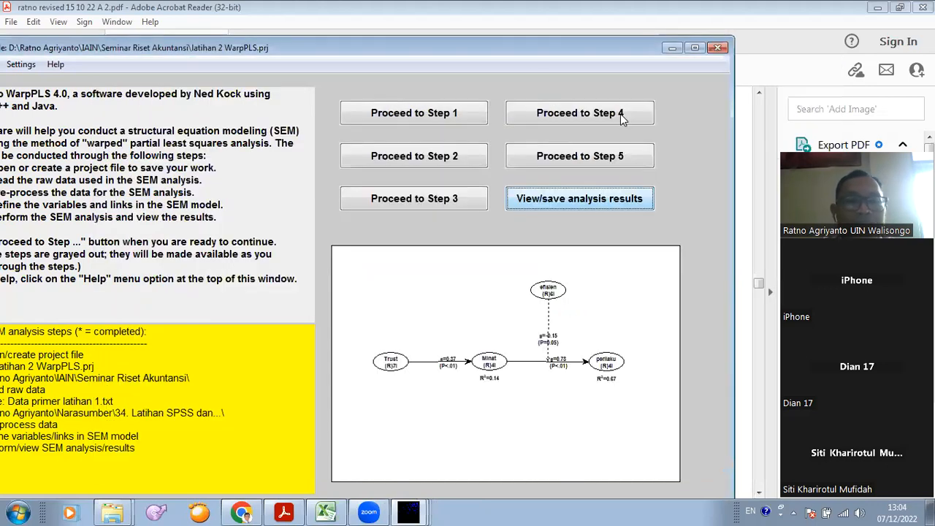
# Exit WarpPLS and close the PDF article, ending the Zoom screen share.
pyautogui.moveTo(399, 51); pyautogui.dragTo(630, 58)
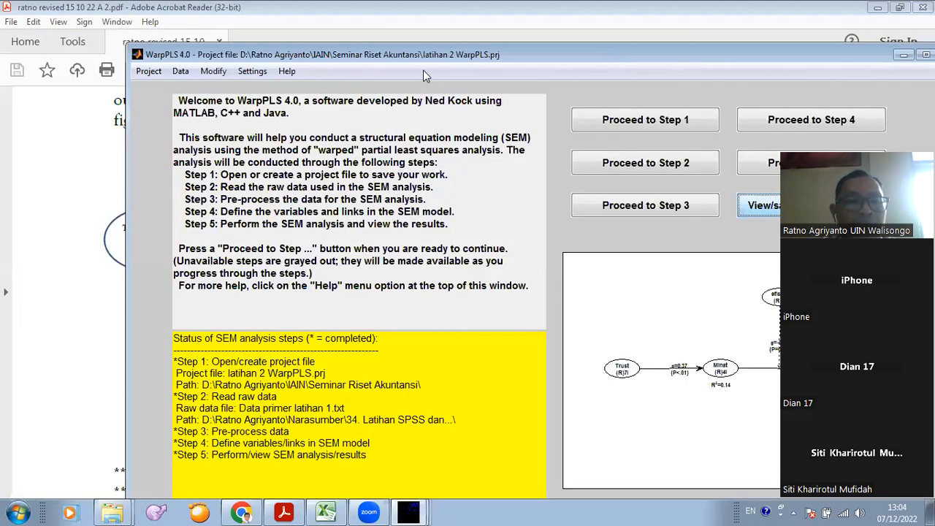
pyautogui.click(149, 73)
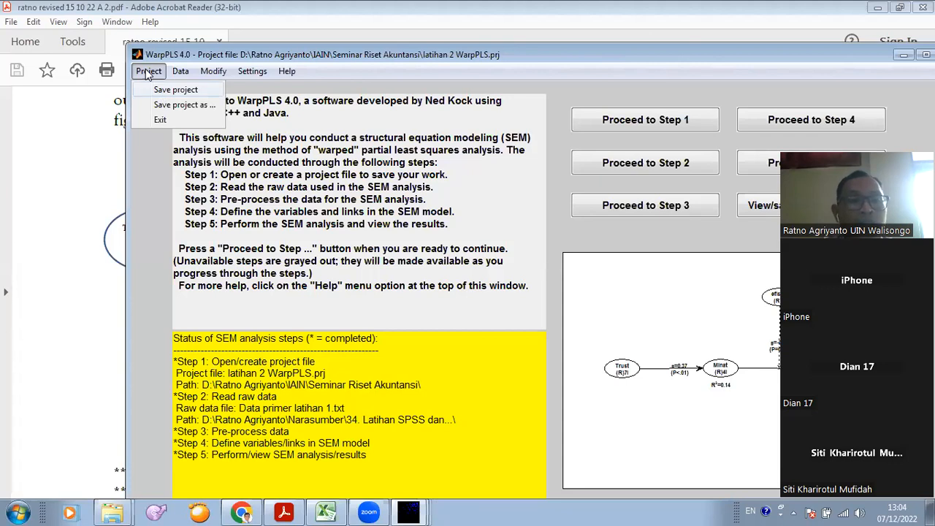
pyautogui.click(162, 119)
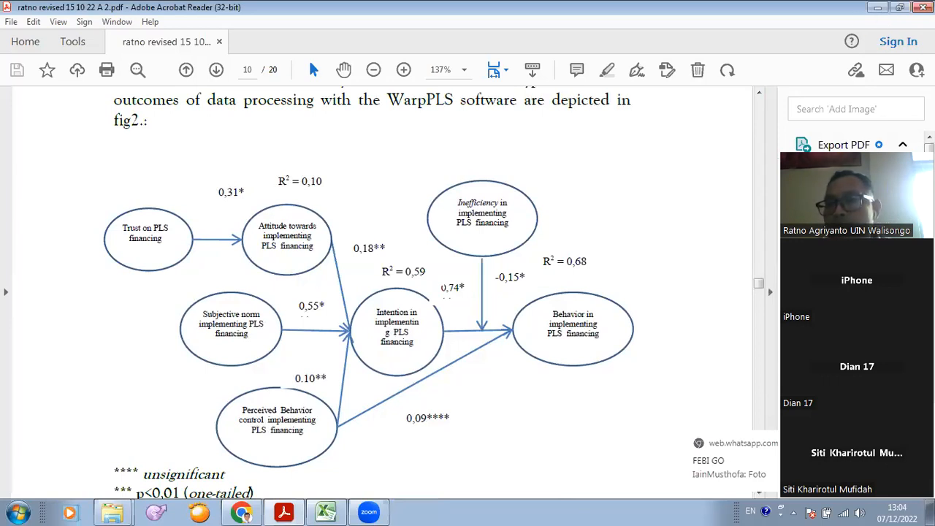
pyautogui.click(923, 8)
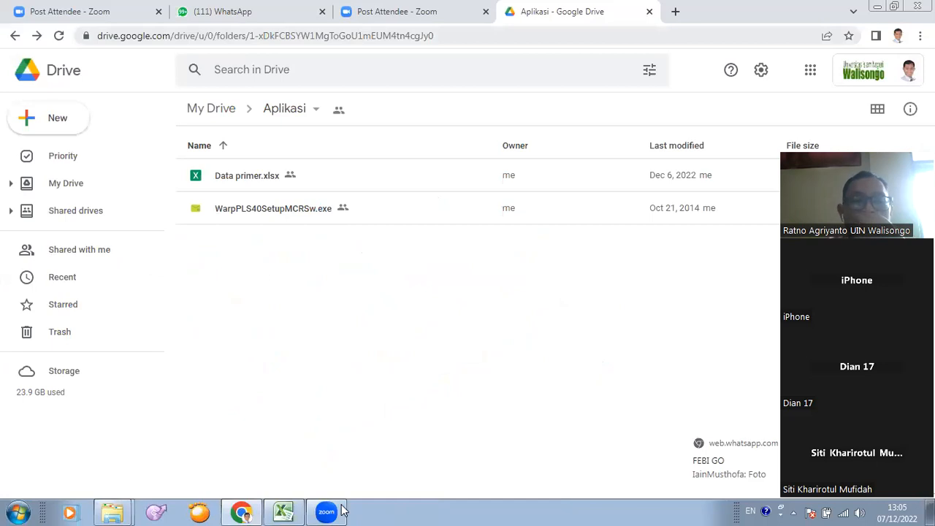
pyautogui.click(543, 59)
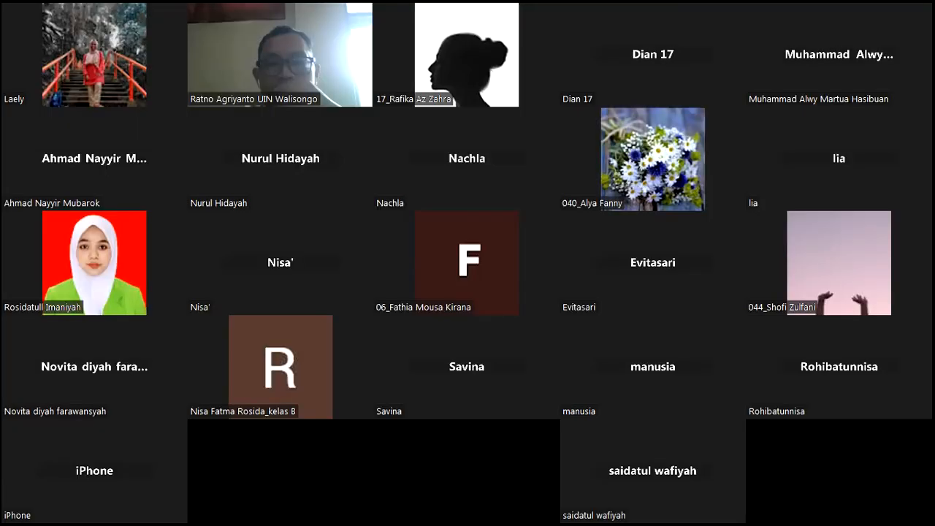